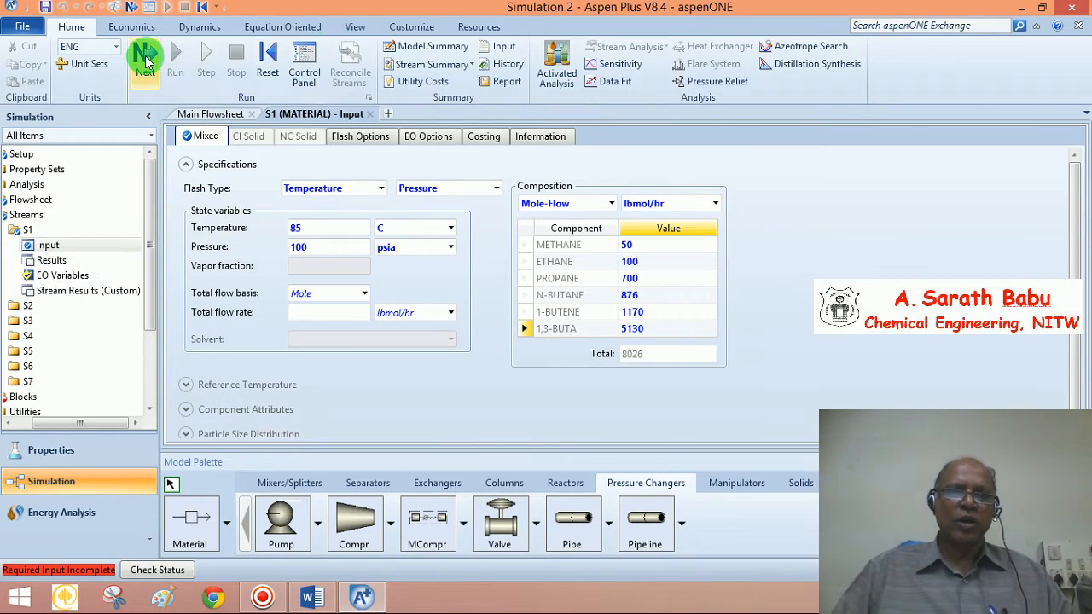
# Enter a temperature of 5 C and a pressure of 25 psia on the B1 Specifications sheet
pyautogui.click(146, 52)
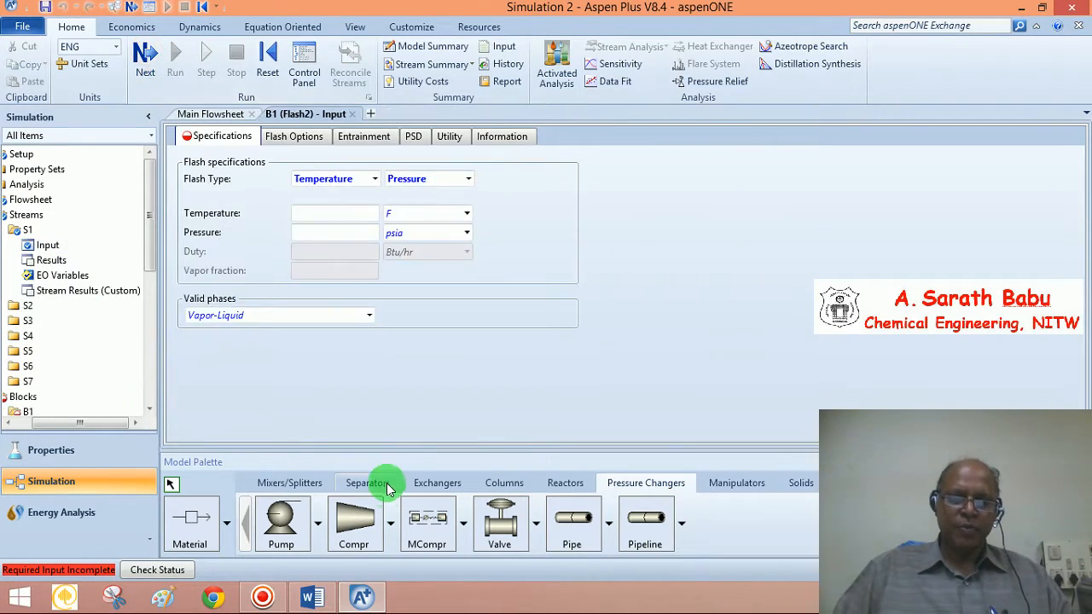
pyautogui.click(316, 598)
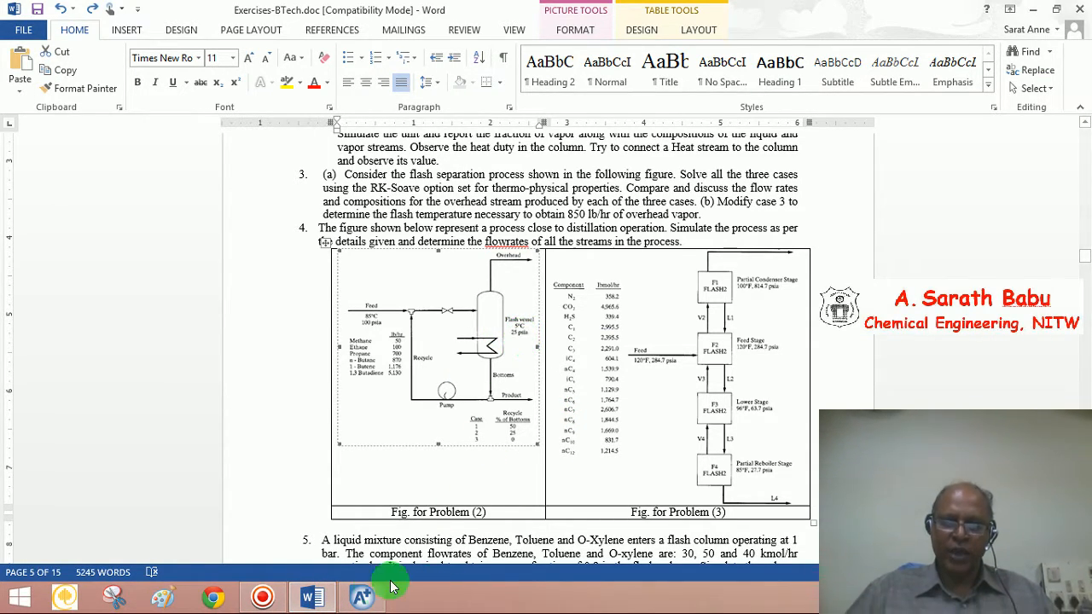
pyautogui.click(362, 597)
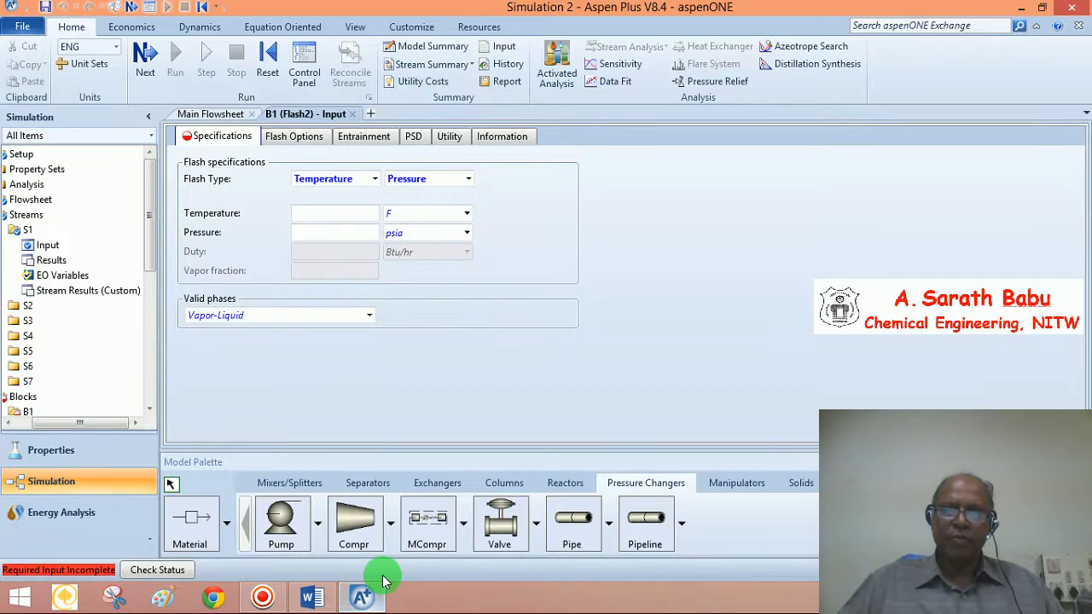
pyautogui.click(346, 211)
pyautogui.write('5')
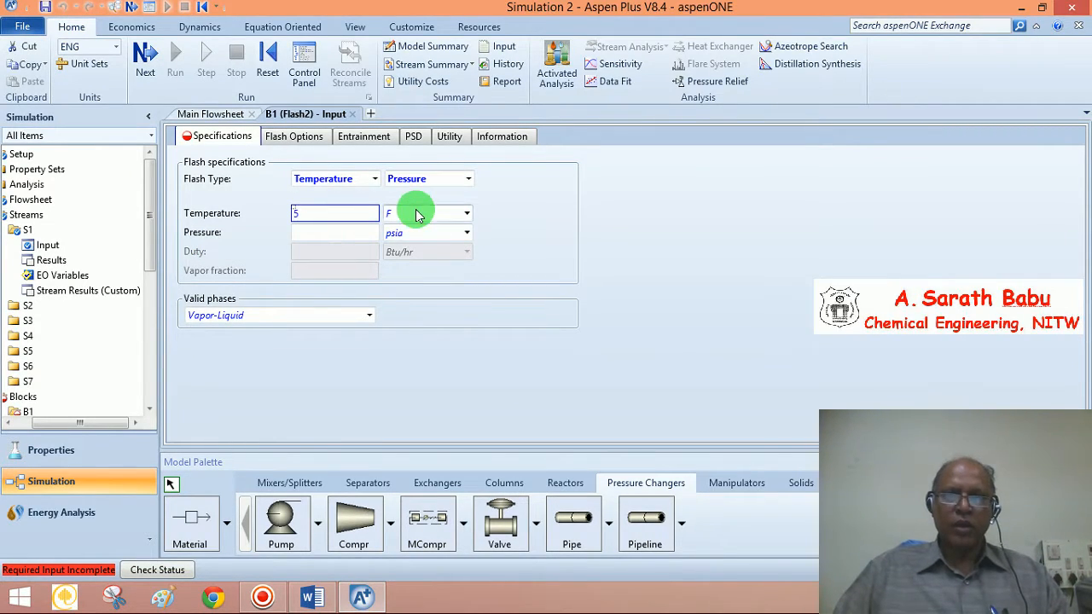
pyautogui.click(417, 213)
pyautogui.write('C')
pyautogui.click(353, 235)
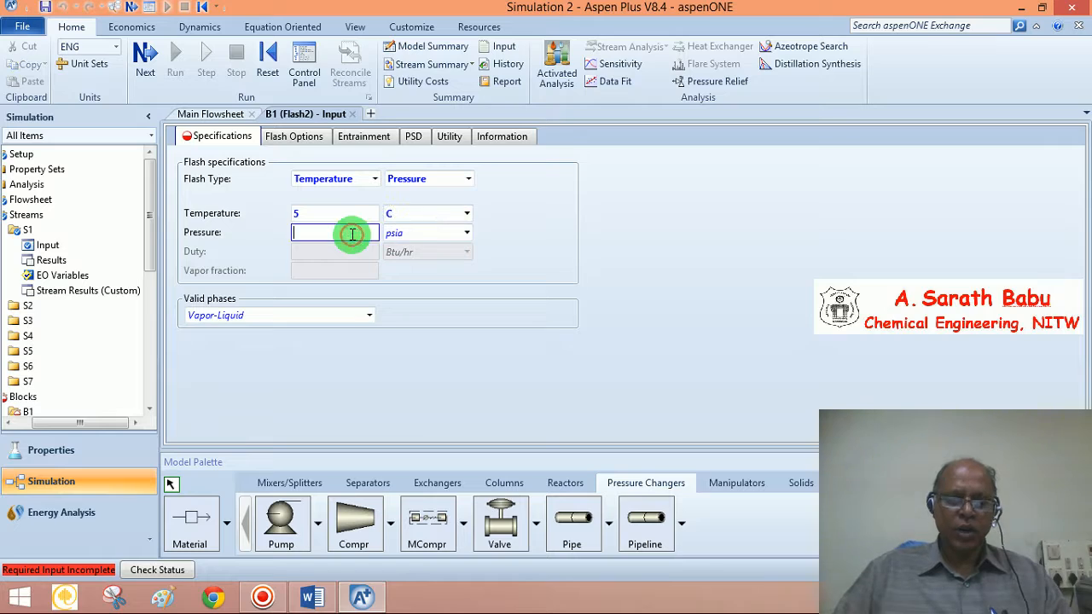
pyautogui.write('25')
pyautogui.click(398, 384)
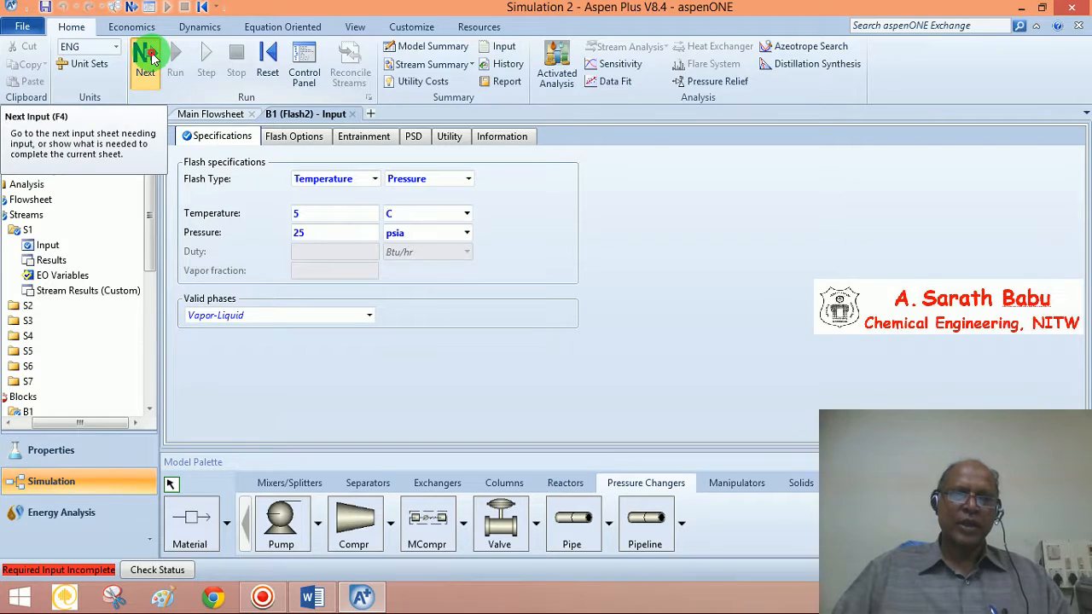
pyautogui.click(150, 56)
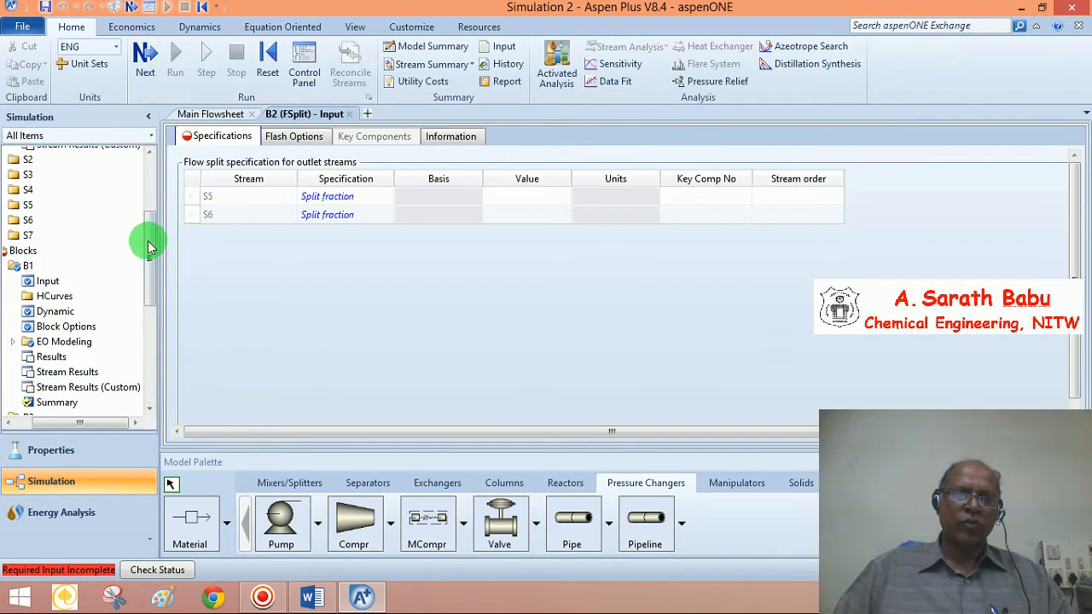
# Check the exercise document and the process flowsheet to locate splitter B2
pyautogui.moveTo(150, 238); pyautogui.dragTo(148, 292)
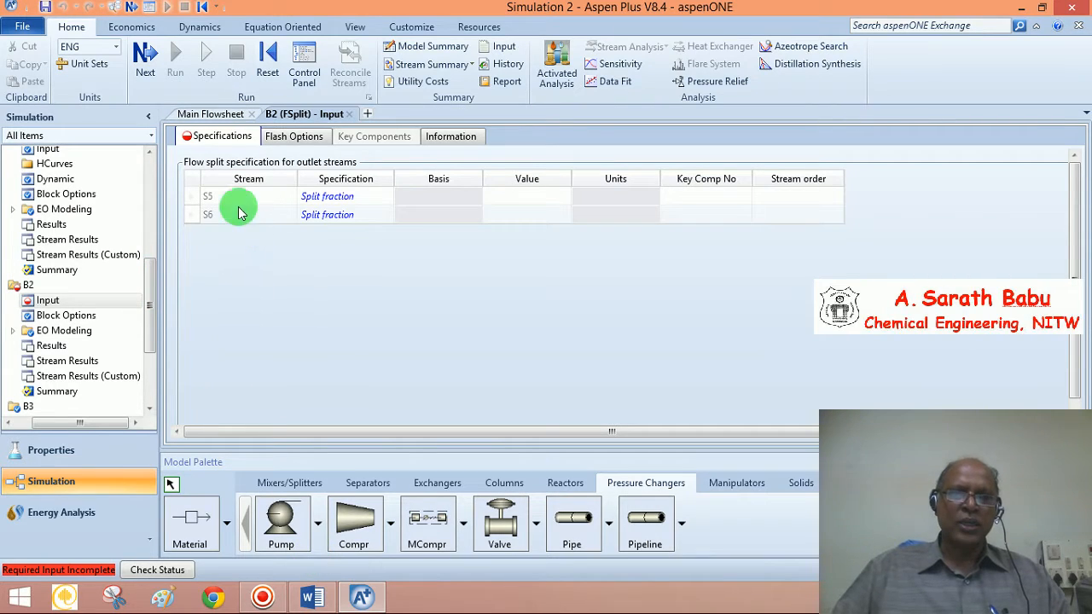
pyautogui.click(525, 197)
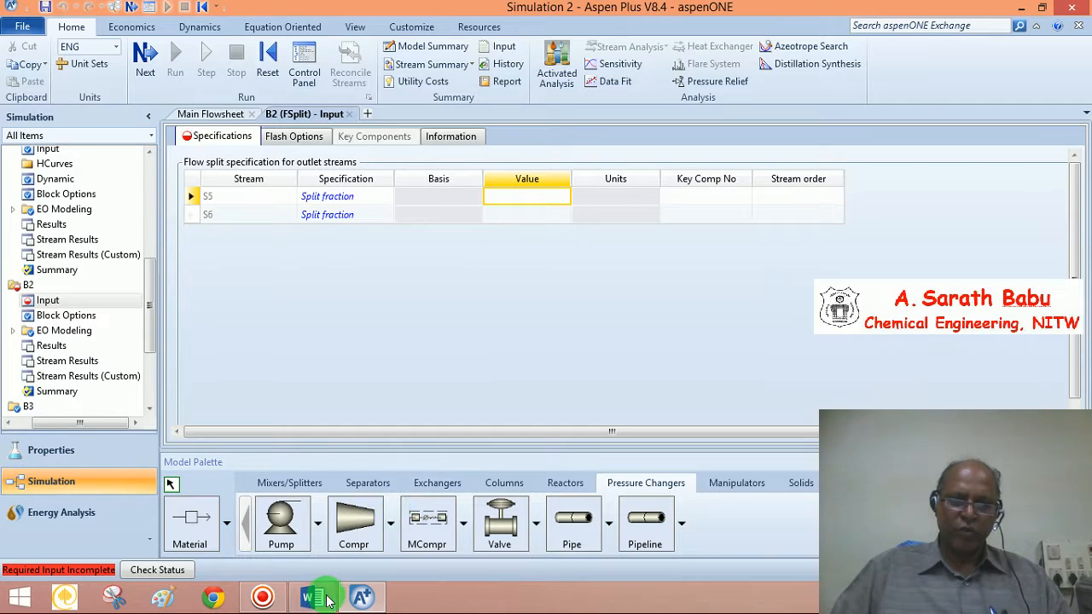
pyautogui.click(361, 600)
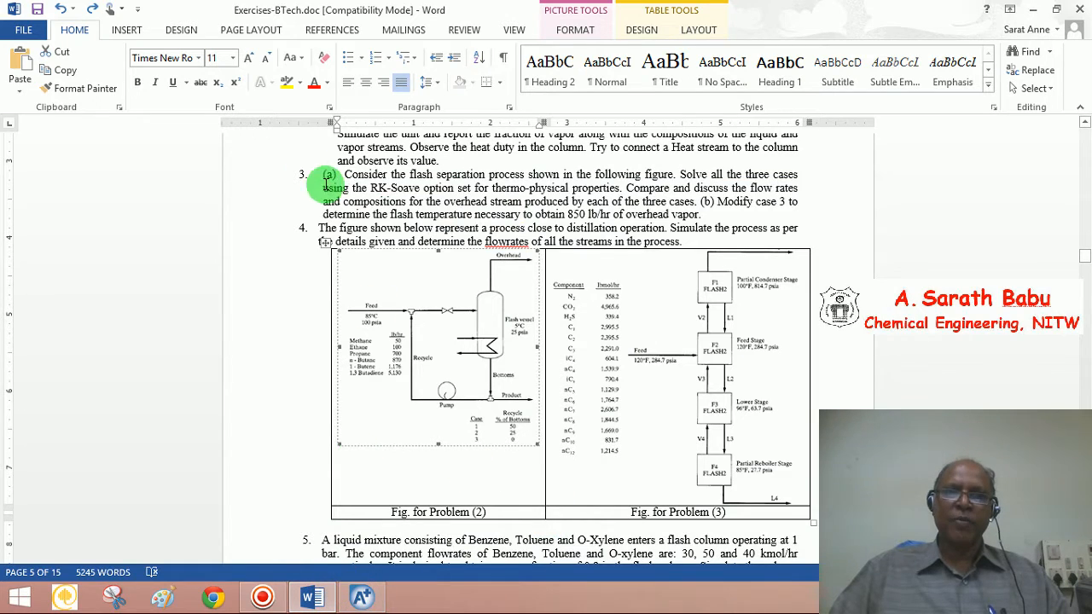
pyautogui.click(362, 600)
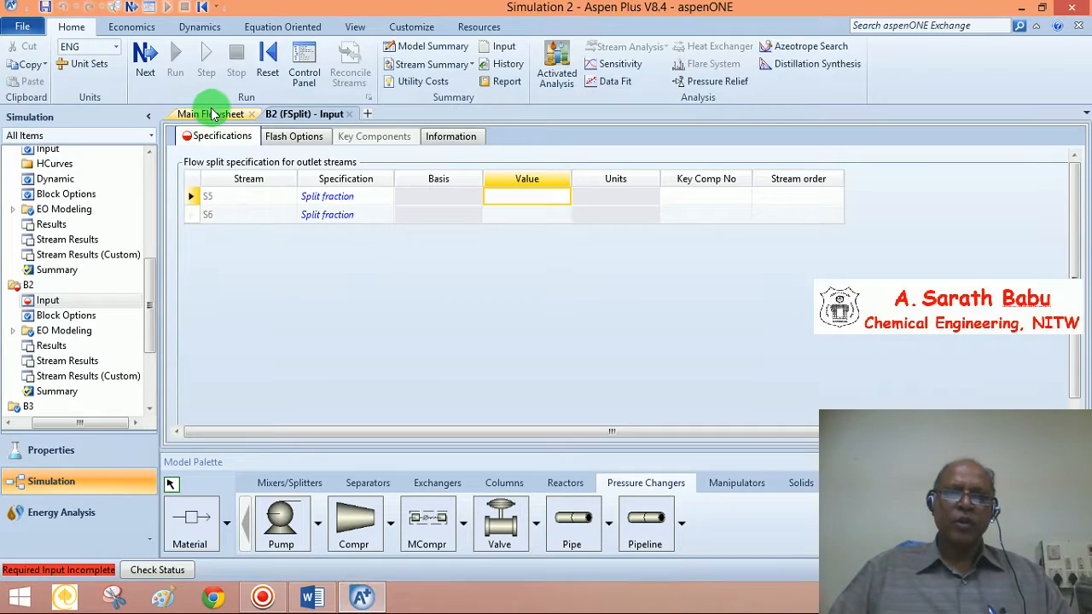
pyautogui.click(213, 115)
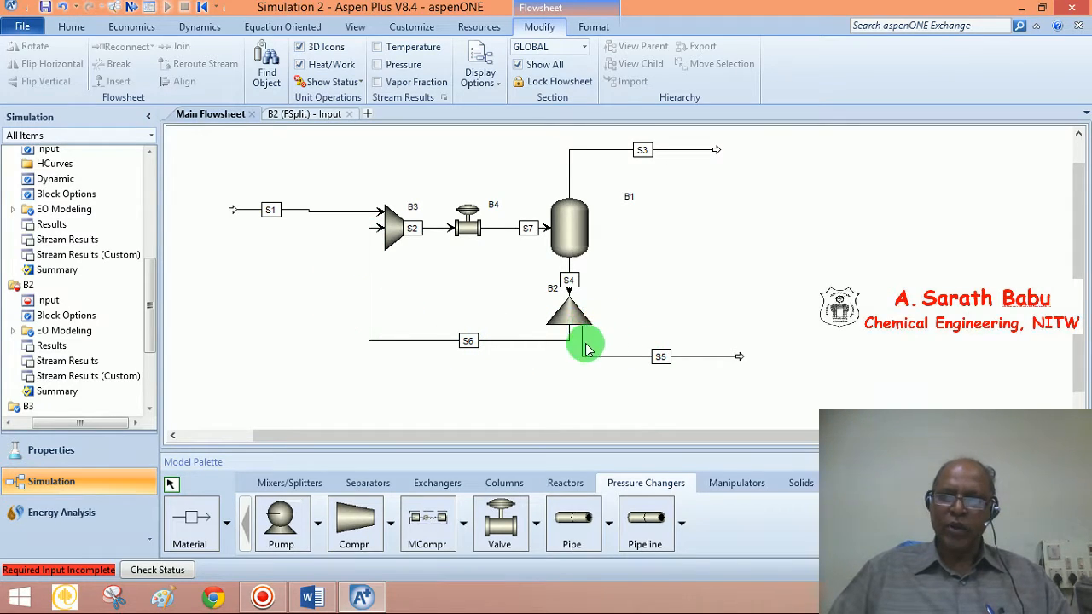
pyautogui.click(363, 591)
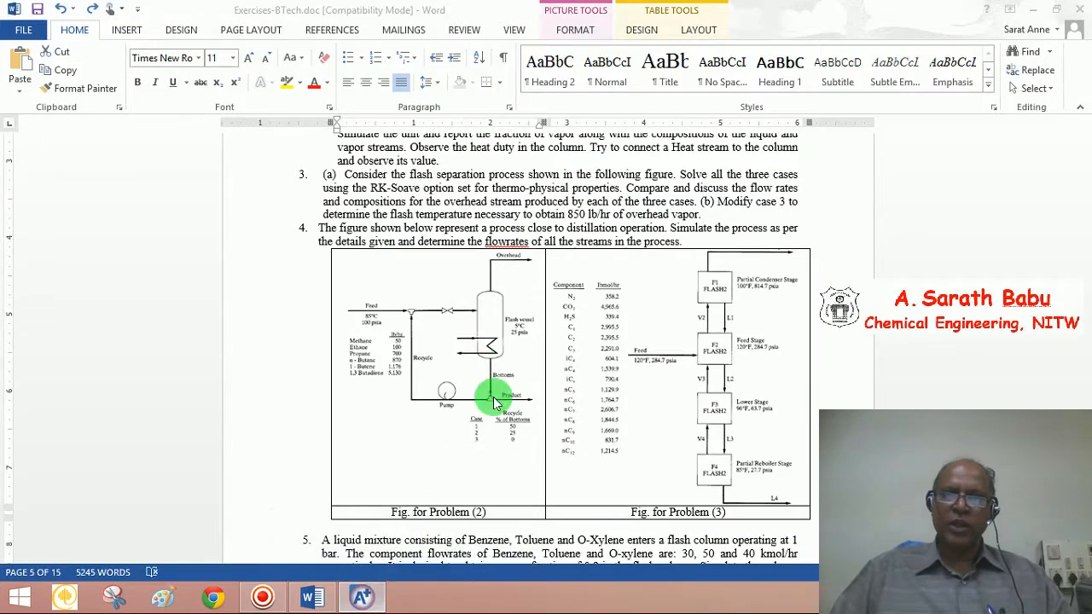
pyautogui.click(363, 588)
# Enter a split fraction of 1 for stream S5 in the B2 specifications
pyautogui.doubleClick(569, 312)
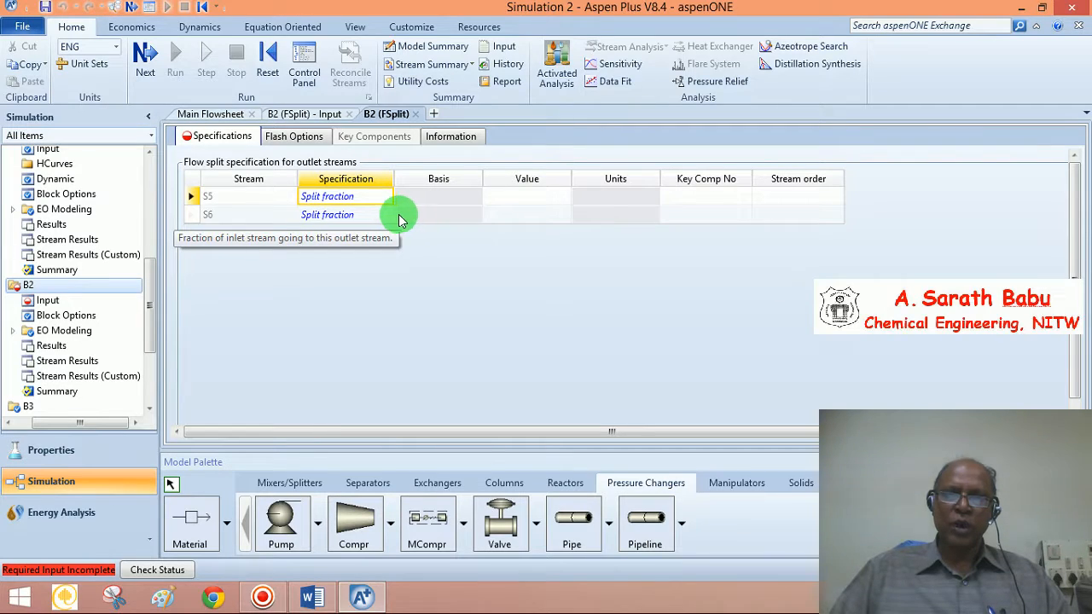
pyautogui.click(218, 113)
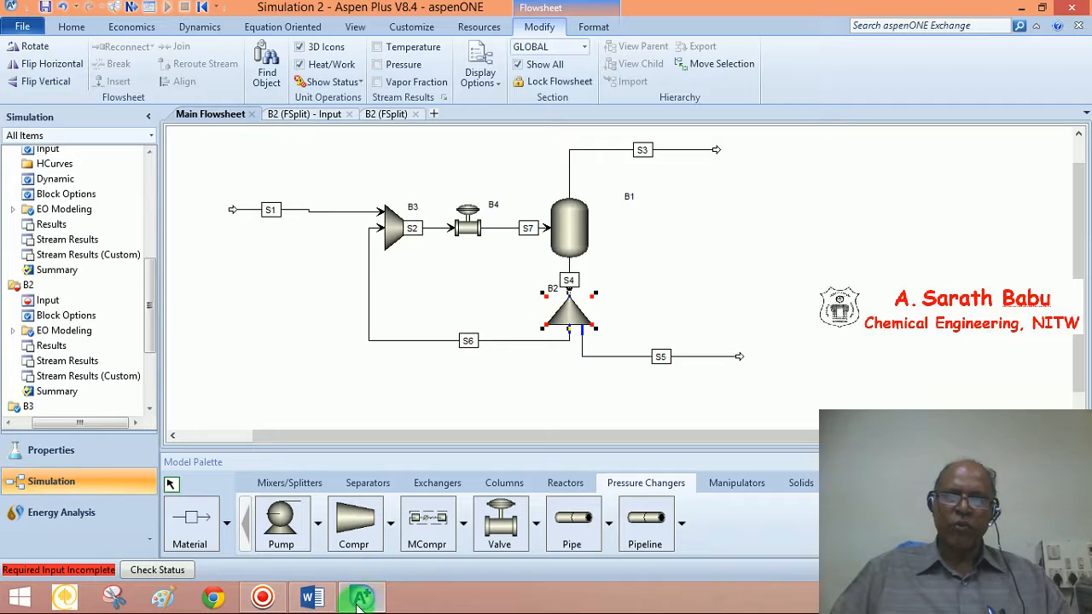
pyautogui.click(360, 597)
pyautogui.click(360, 597)
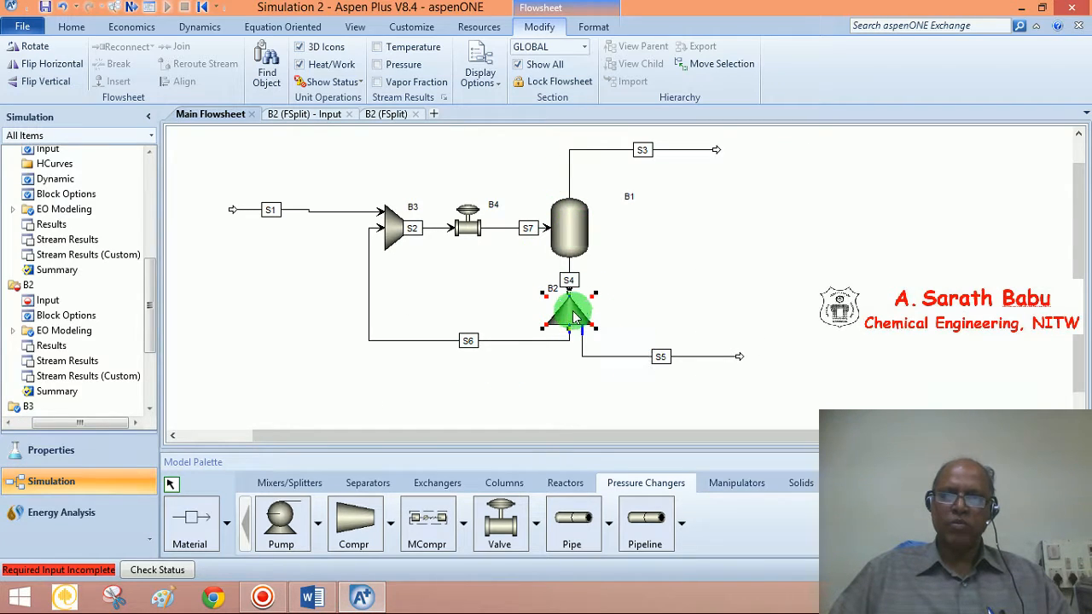
pyautogui.doubleClick(576, 322)
pyautogui.click(522, 195)
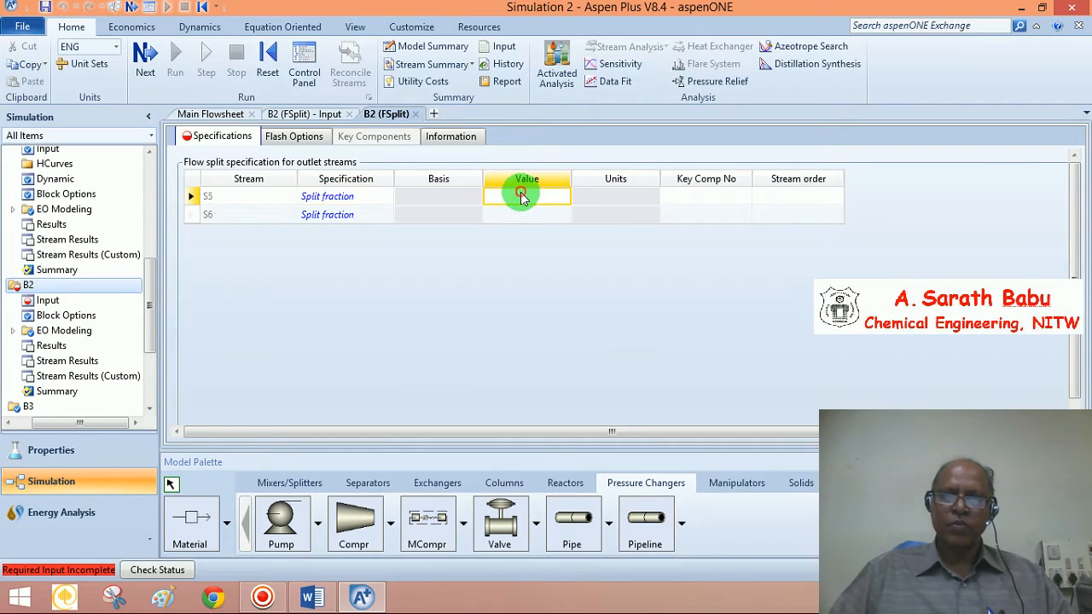
pyautogui.write('1')
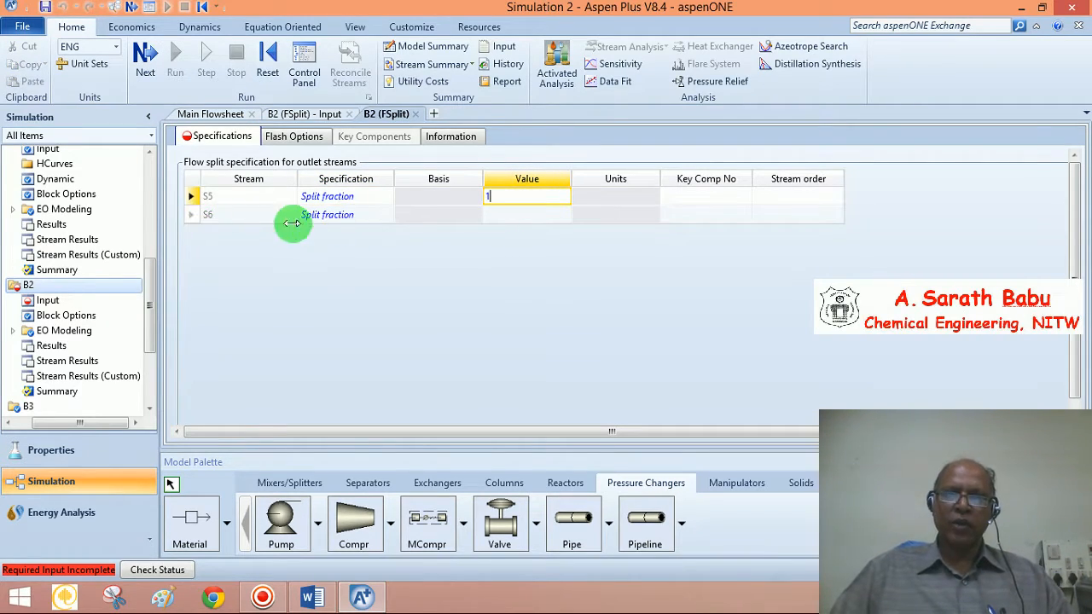
pyautogui.click(394, 281)
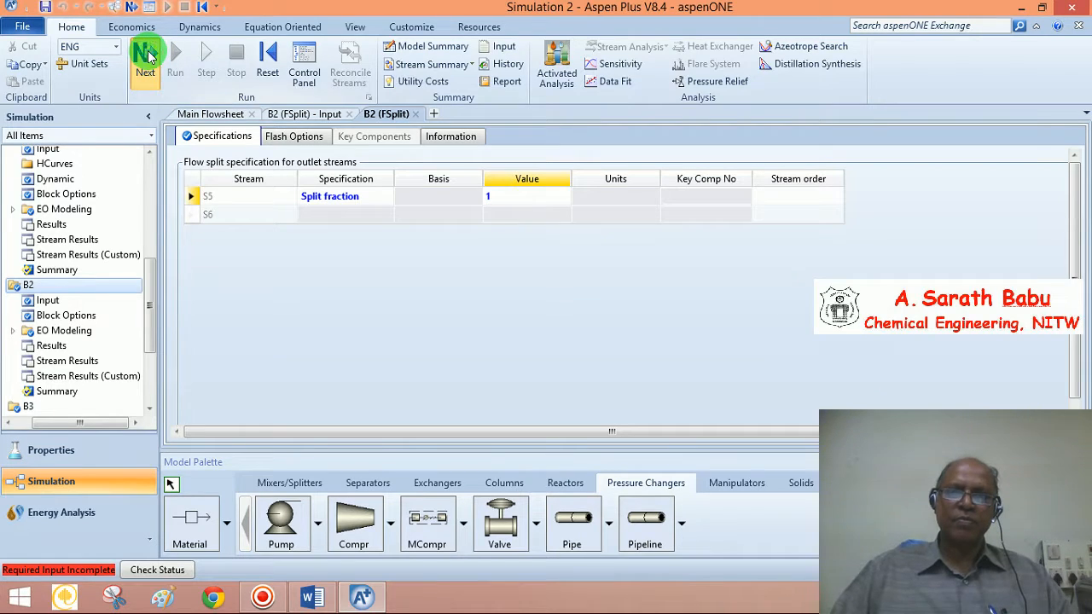
pyautogui.click(145, 56)
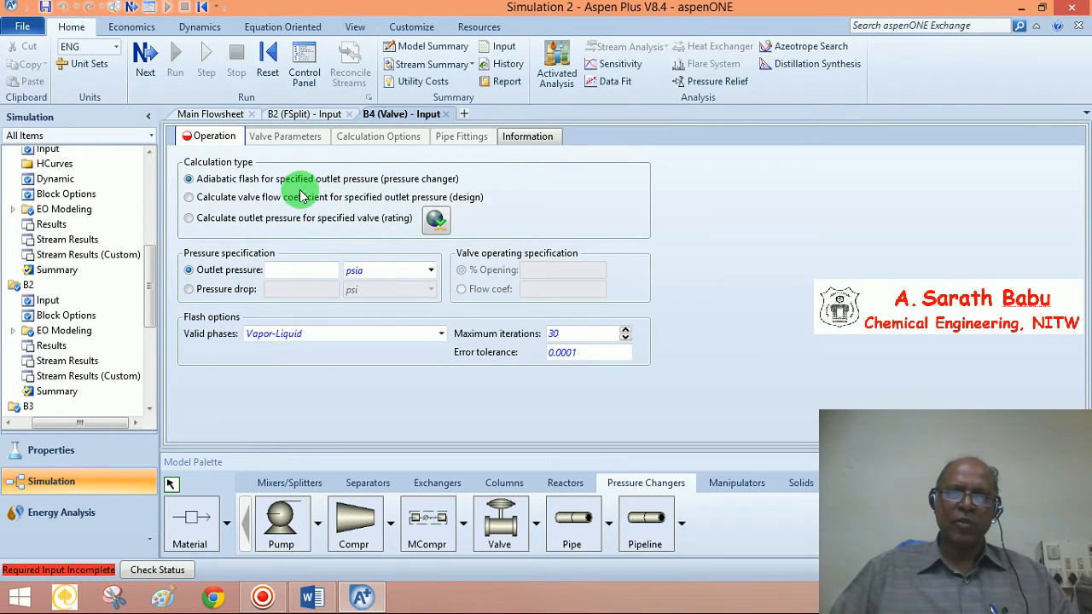
# Set the B4 valve outlet pressure to 25 psia
pyautogui.click(302, 270)
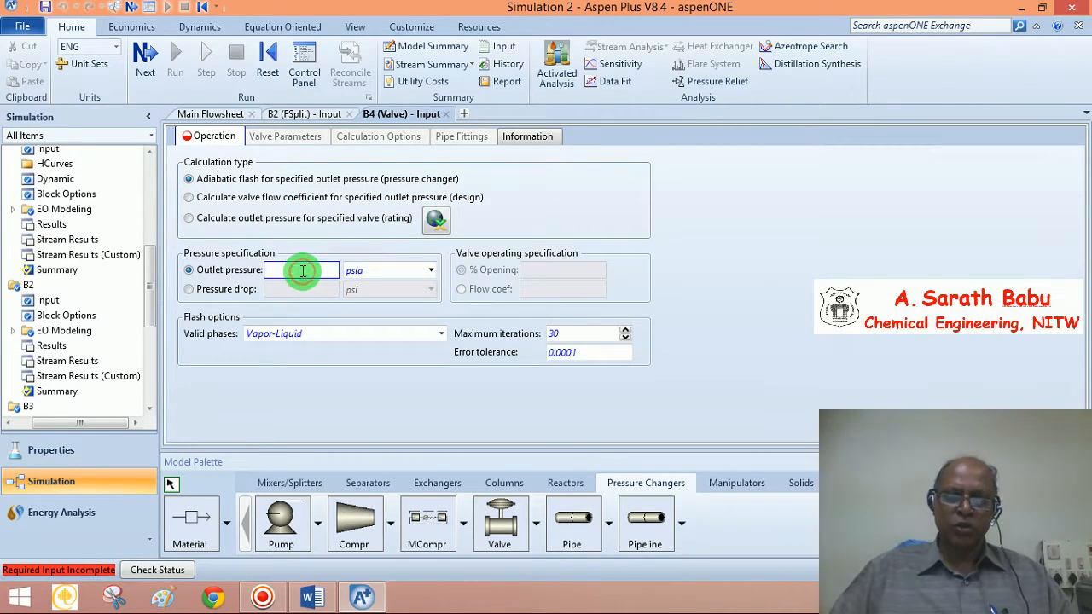
pyautogui.write('2')
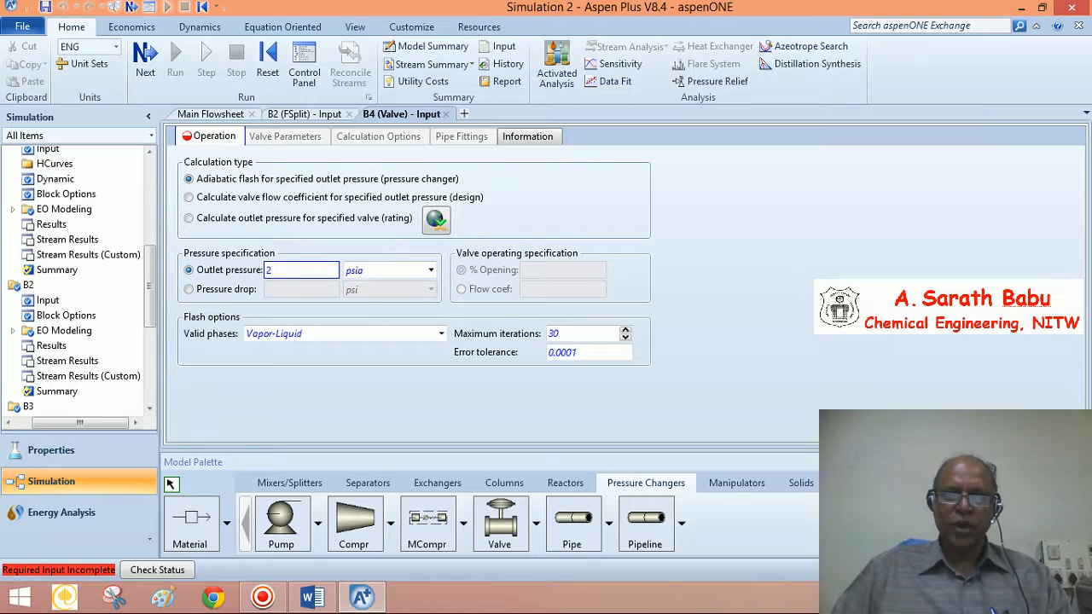
pyautogui.write('5')
pyautogui.click(339, 362)
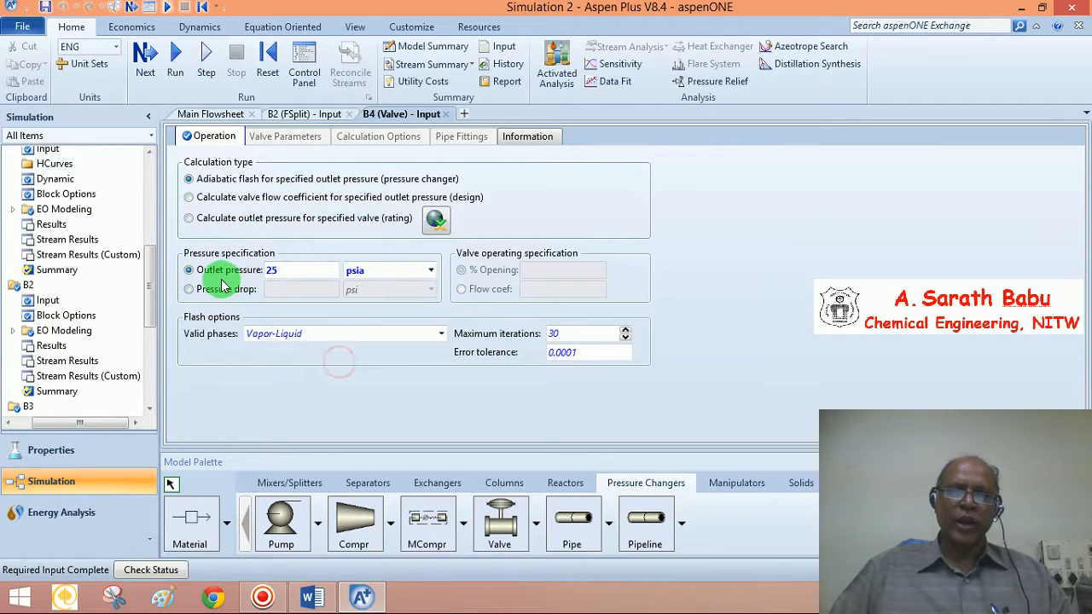
pyautogui.click(285, 273)
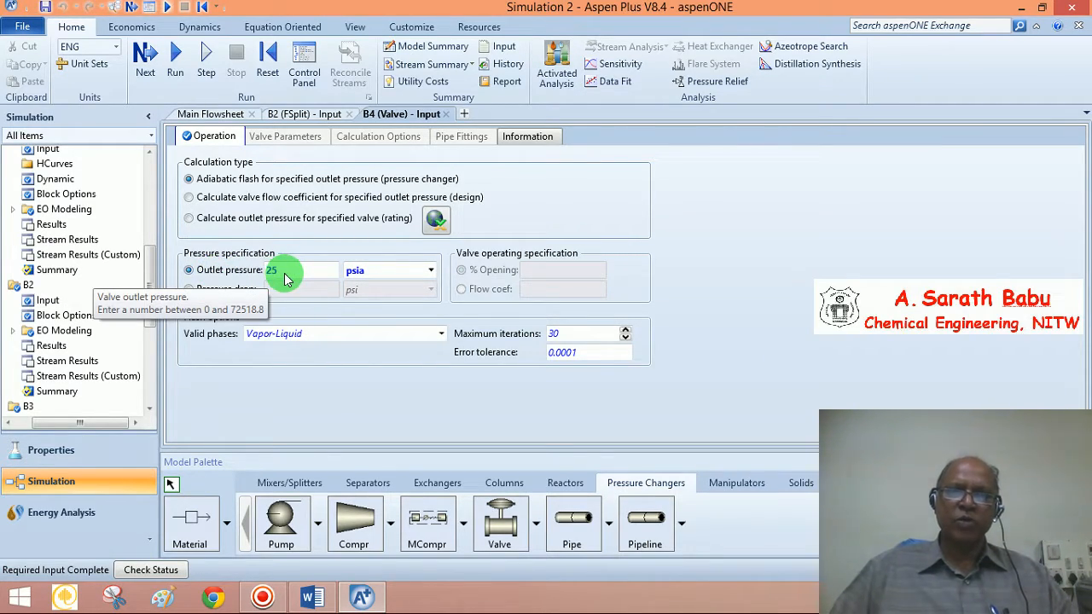
# Run the completed simulation and close the Economic Analysis suggestion
pyautogui.click(147, 54)
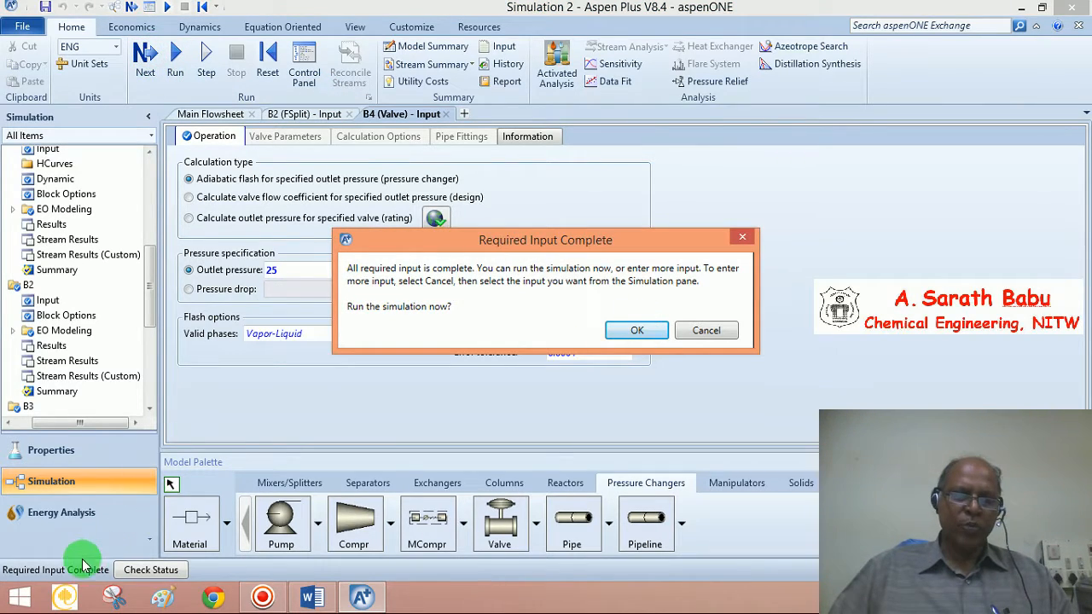
pyautogui.click(621, 332)
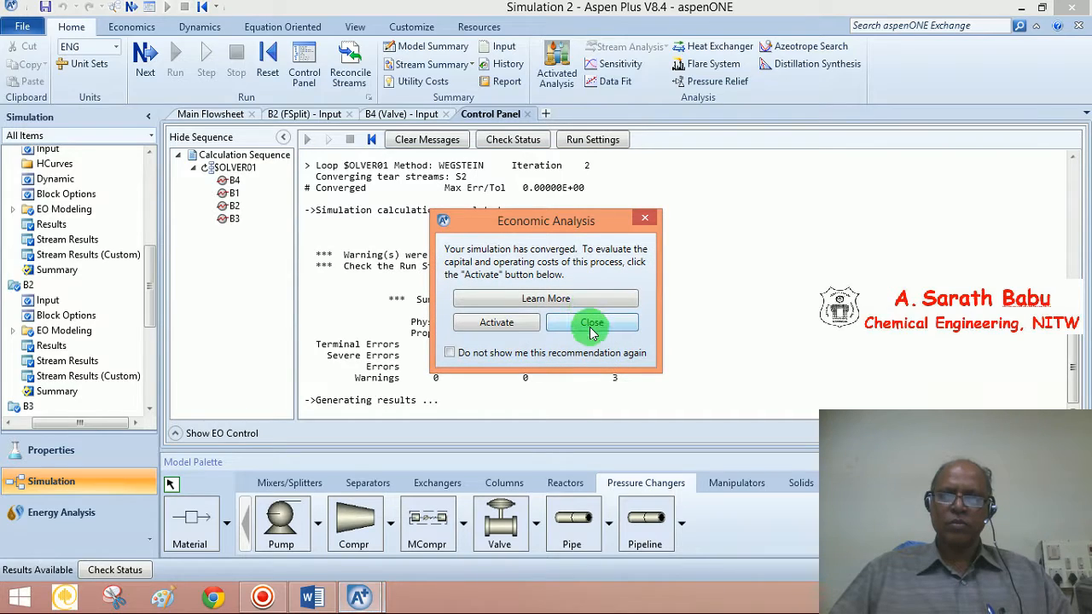
pyautogui.click(592, 323)
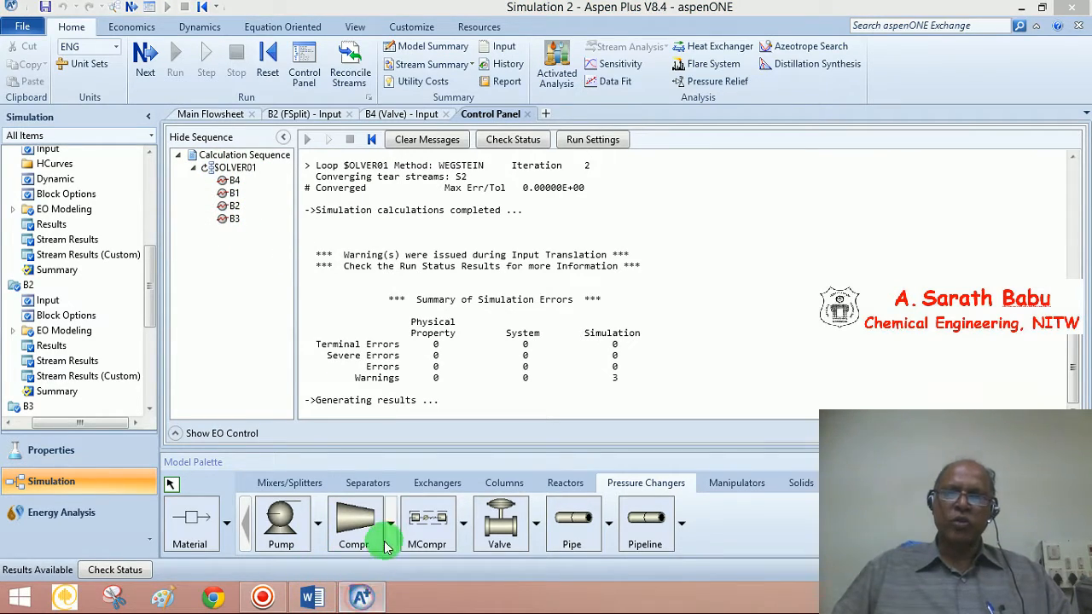
pyautogui.click(214, 114)
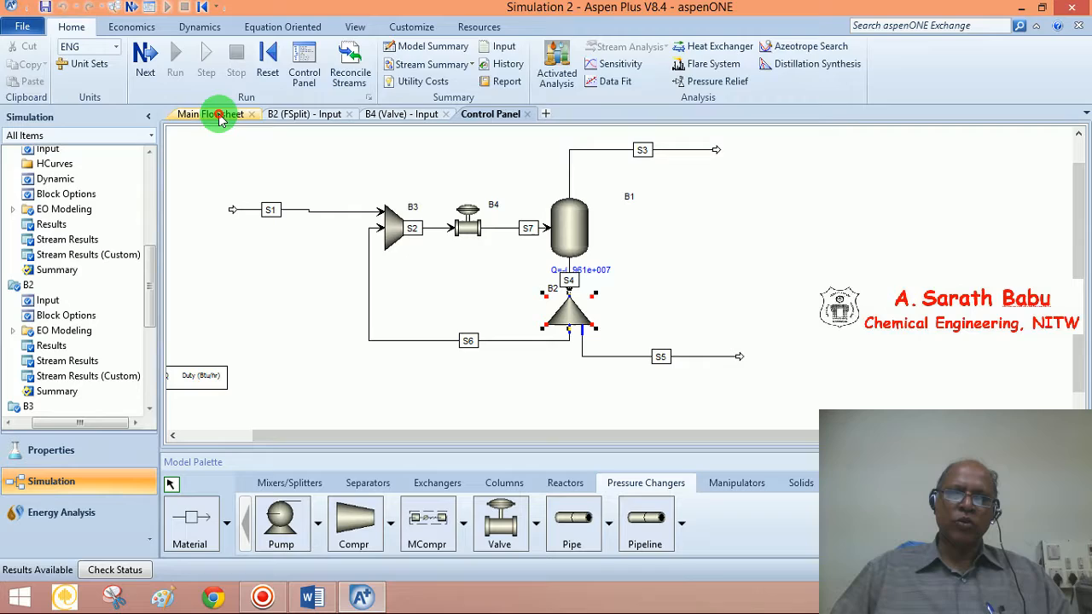
pyautogui.click(425, 228)
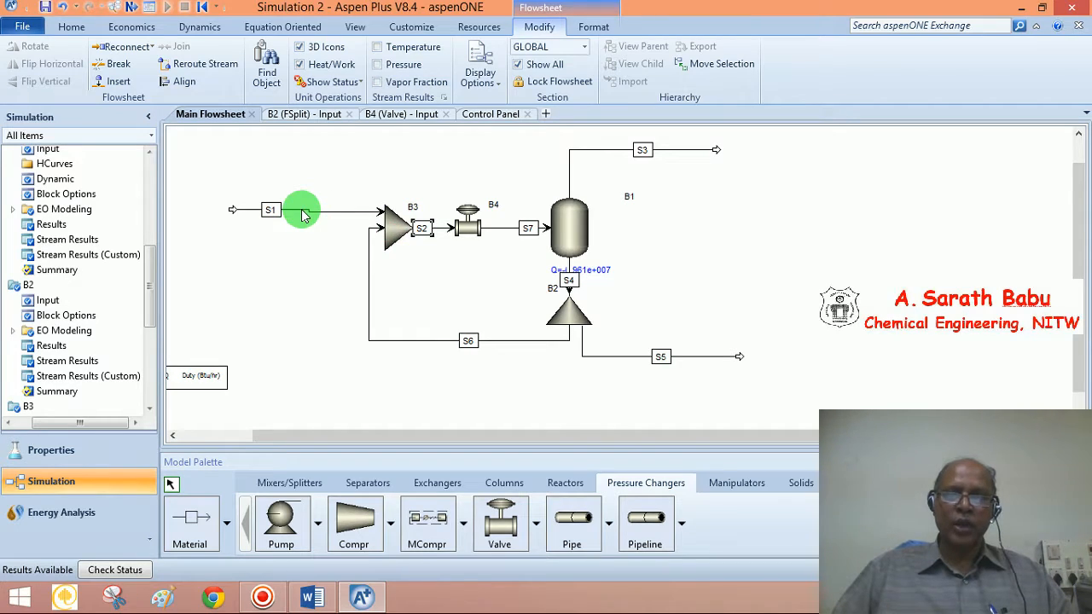
pyautogui.moveTo(443, 236)
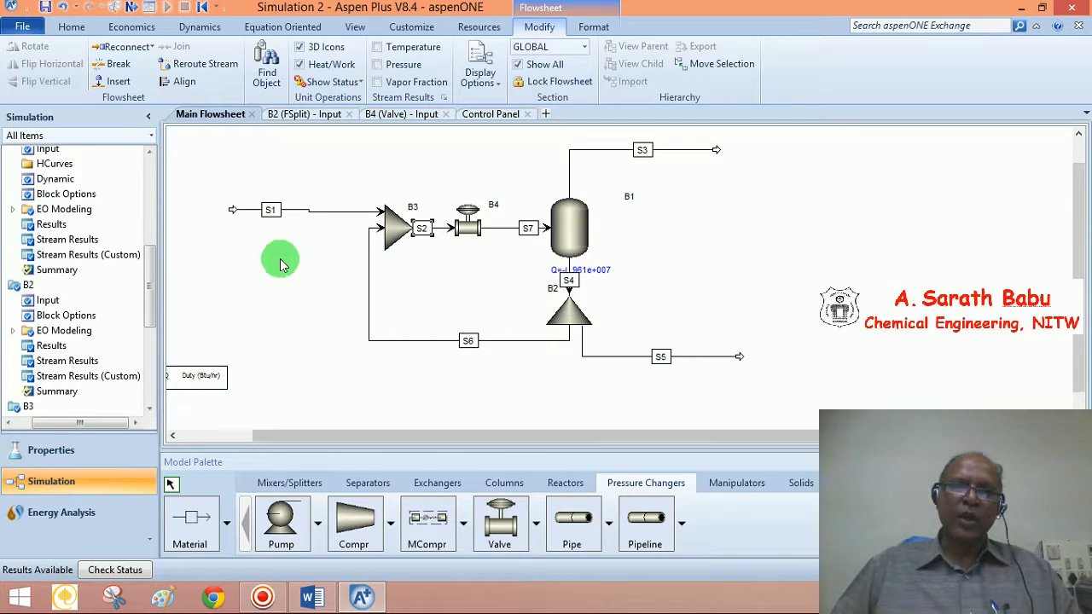
pyautogui.click(488, 114)
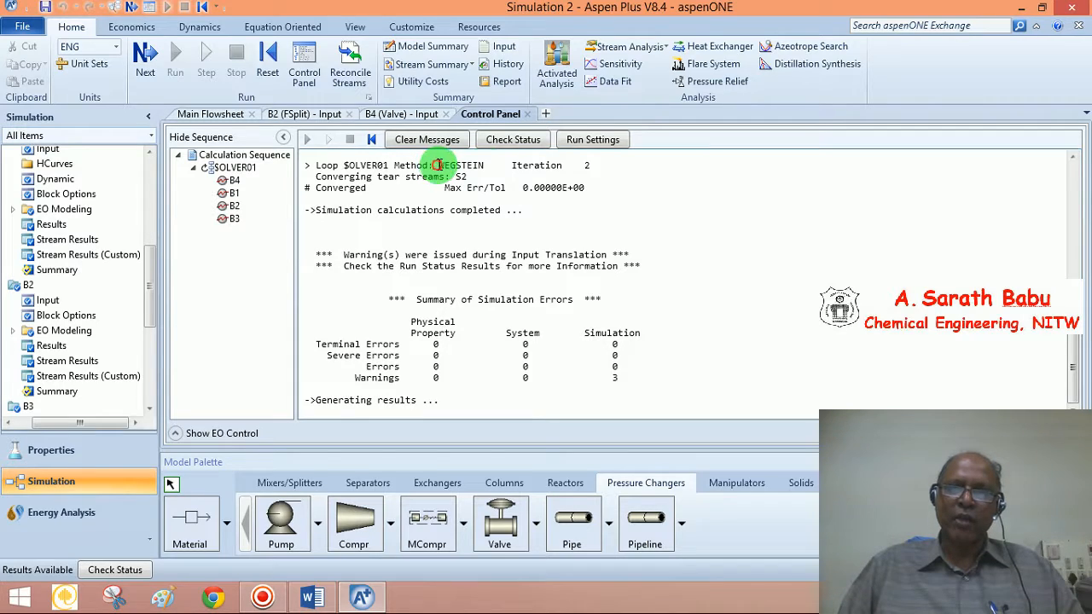
# Highlight WEGSTEIN in the Control Panel messages and show the Stream Summary table
pyautogui.moveTo(437, 165); pyautogui.dragTo(488, 164)
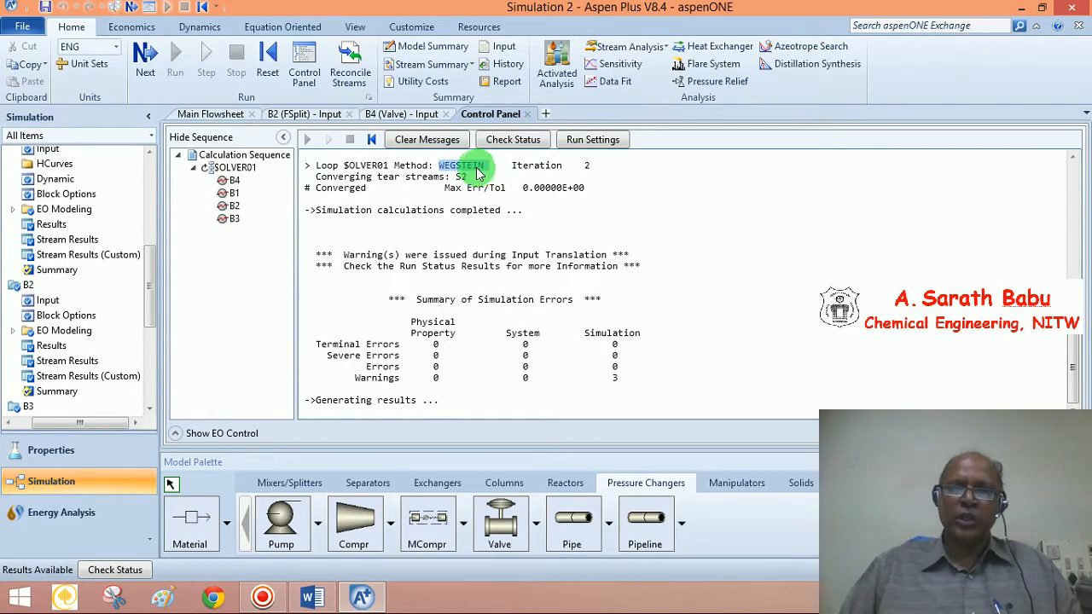
pyautogui.click(431, 66)
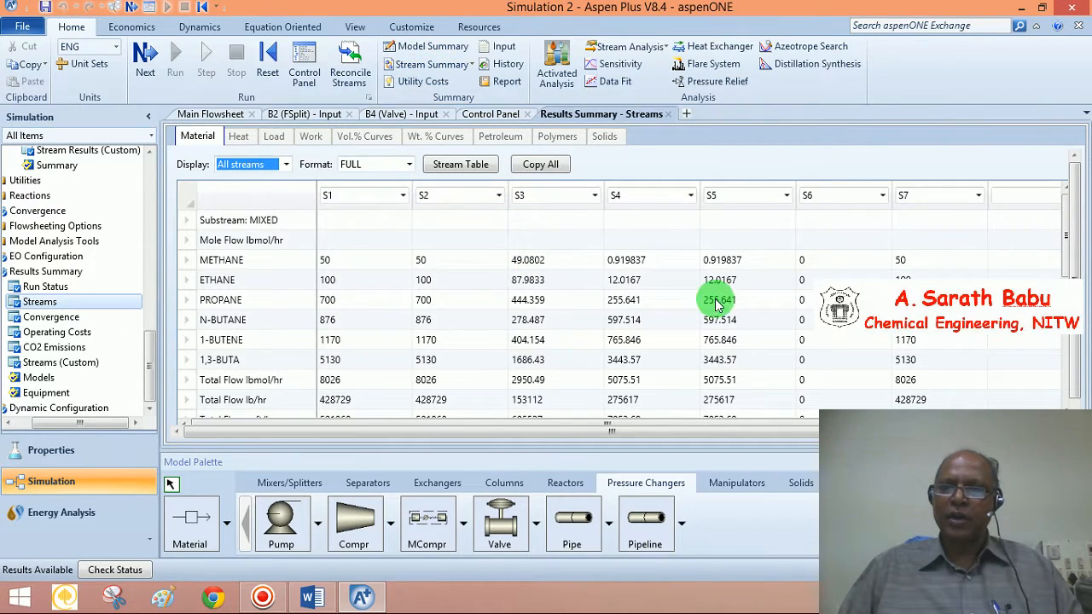
pyautogui.click(808, 203)
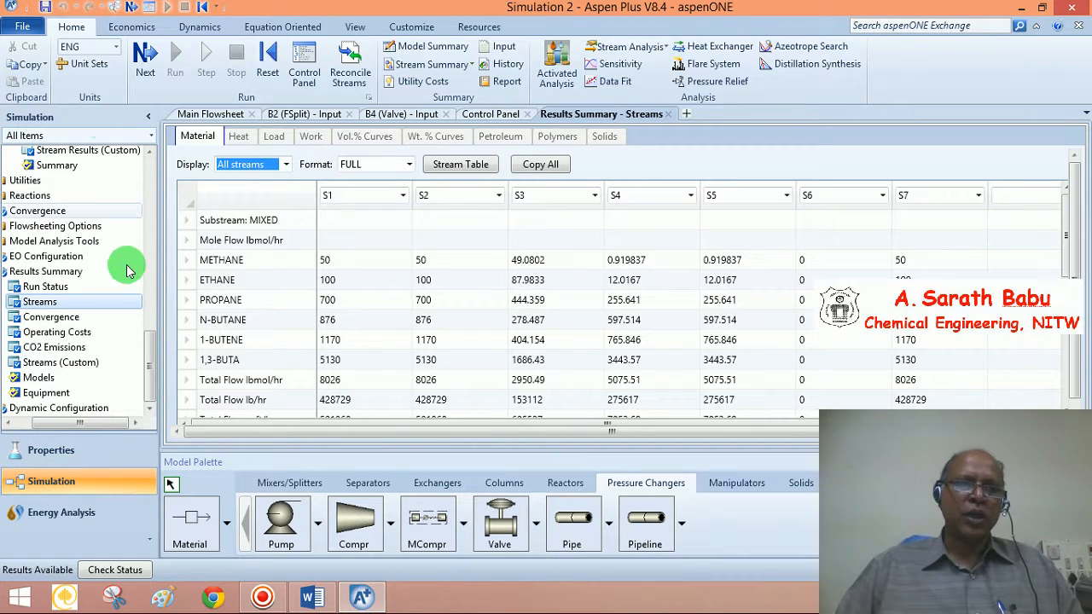
pyautogui.moveTo(113, 422); pyautogui.dragTo(35, 410)
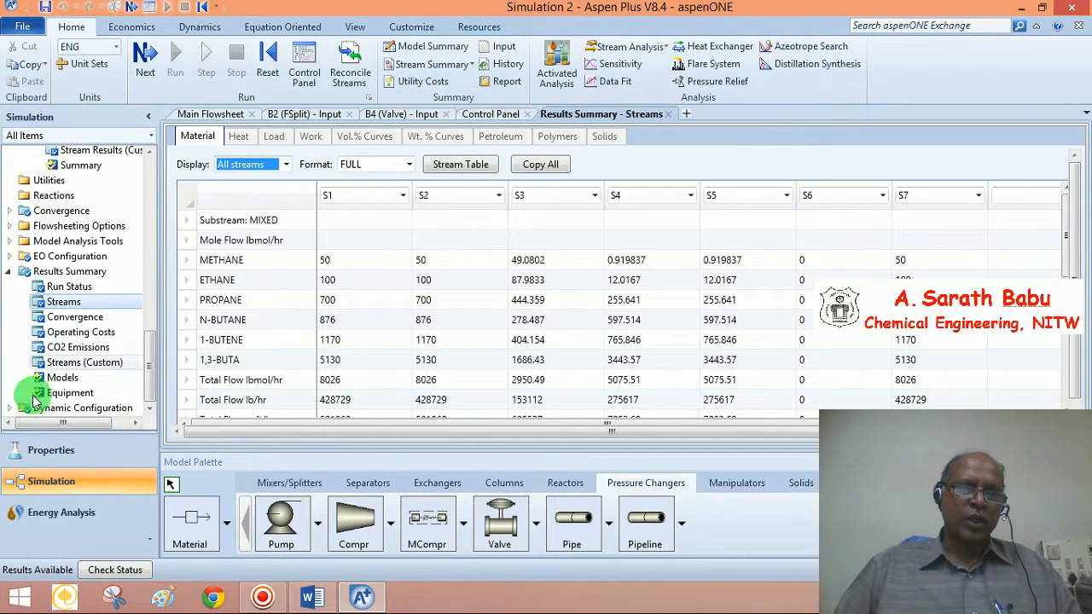
pyautogui.moveTo(149, 358); pyautogui.dragTo(161, 171)
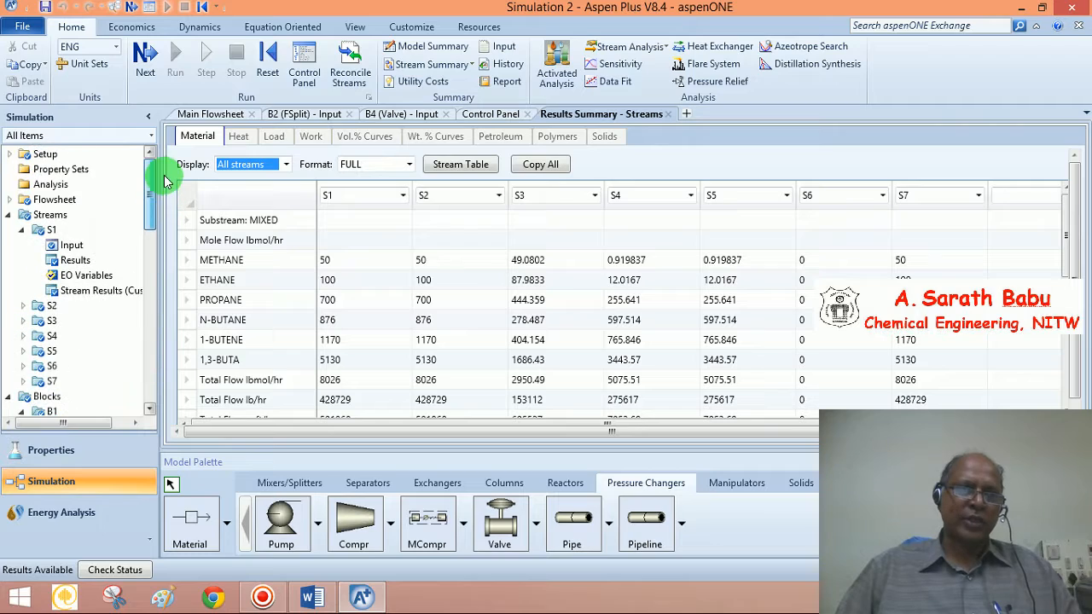
# Enable the Mole fraction basis in Setup Report Options for streams
pyautogui.click(8, 153)
pyautogui.click(60, 321)
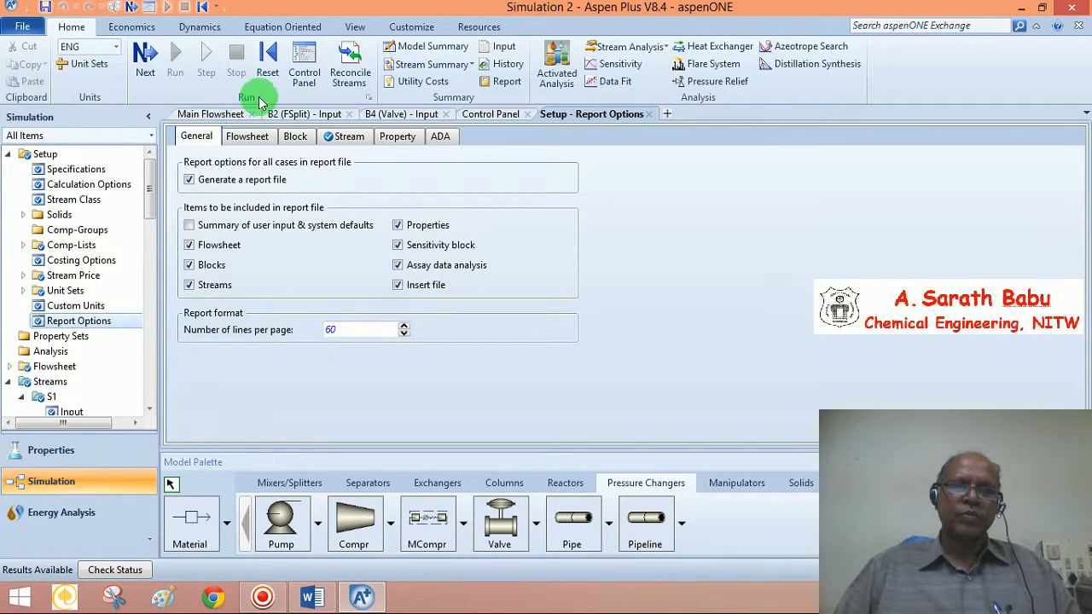
pyautogui.click(335, 143)
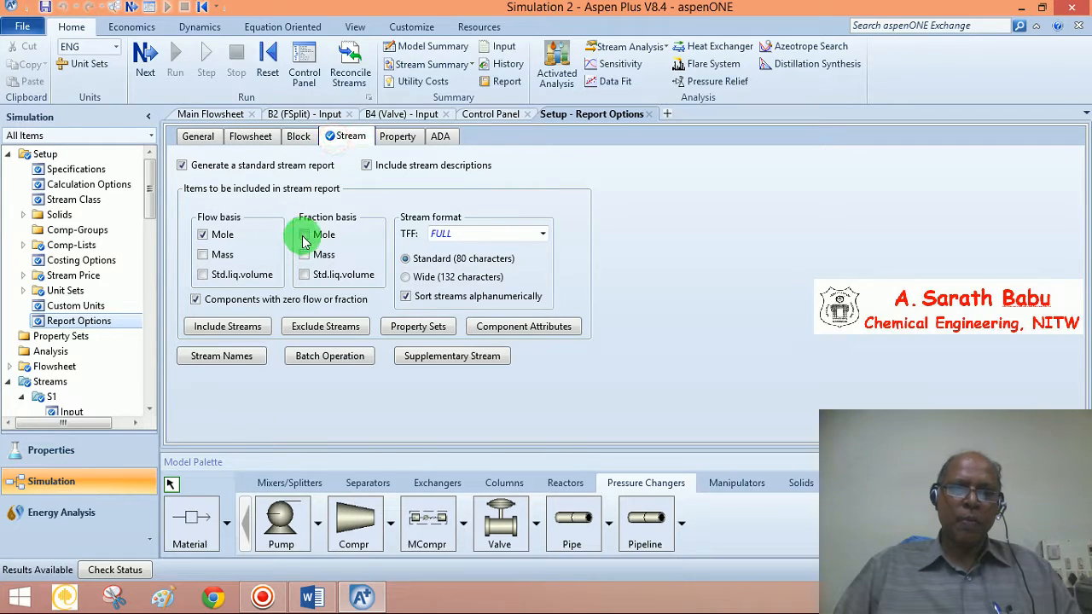
pyautogui.click(304, 234)
# Rerun the simulation, close Economic Analysis, and reopen the stream results table
pyautogui.click(143, 55)
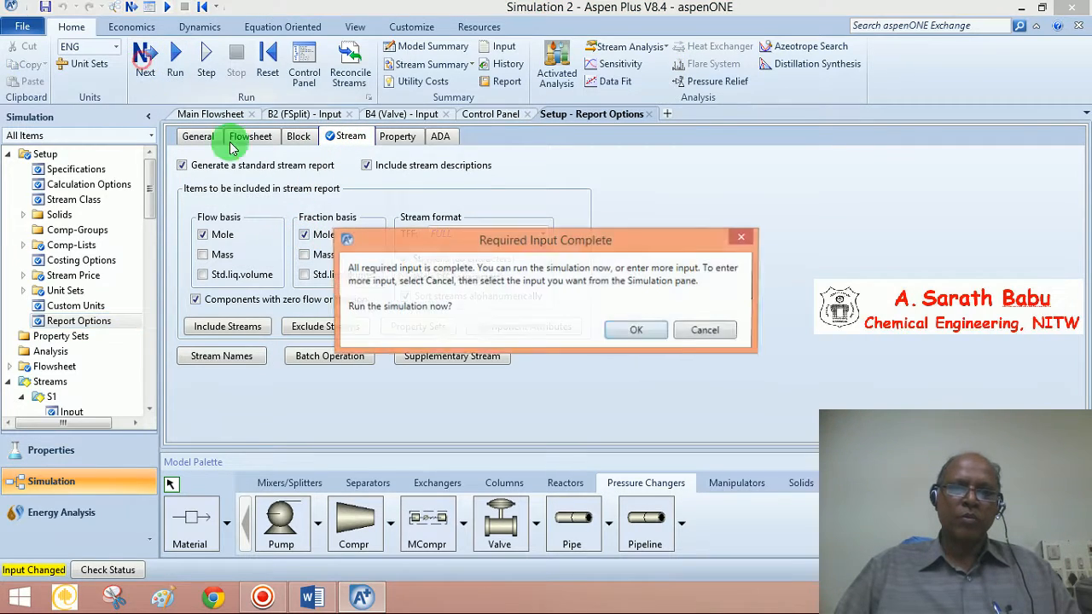
pyautogui.click(636, 328)
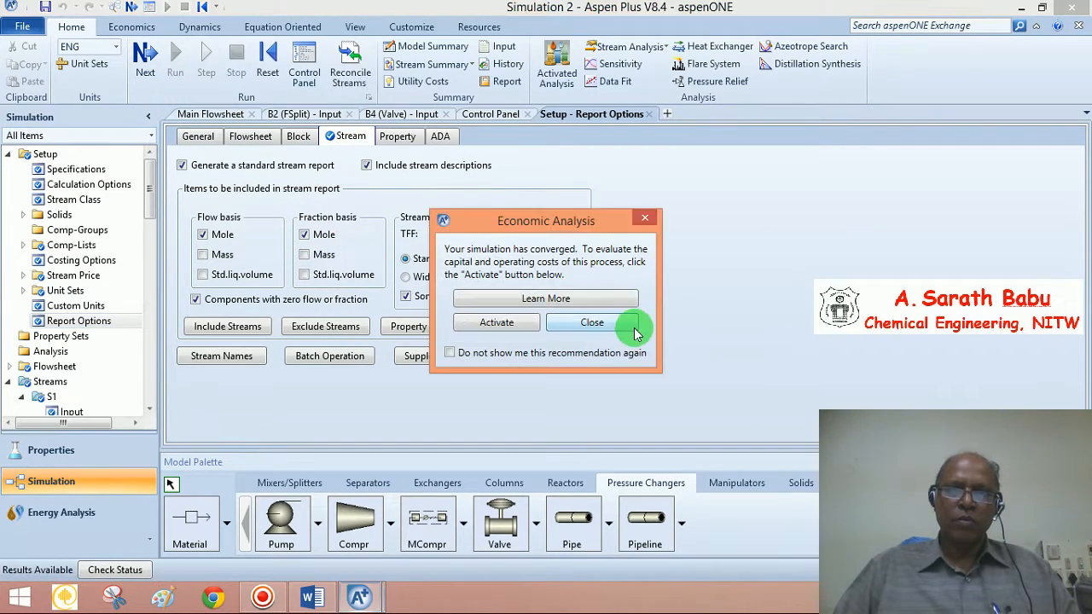
pyautogui.click(593, 328)
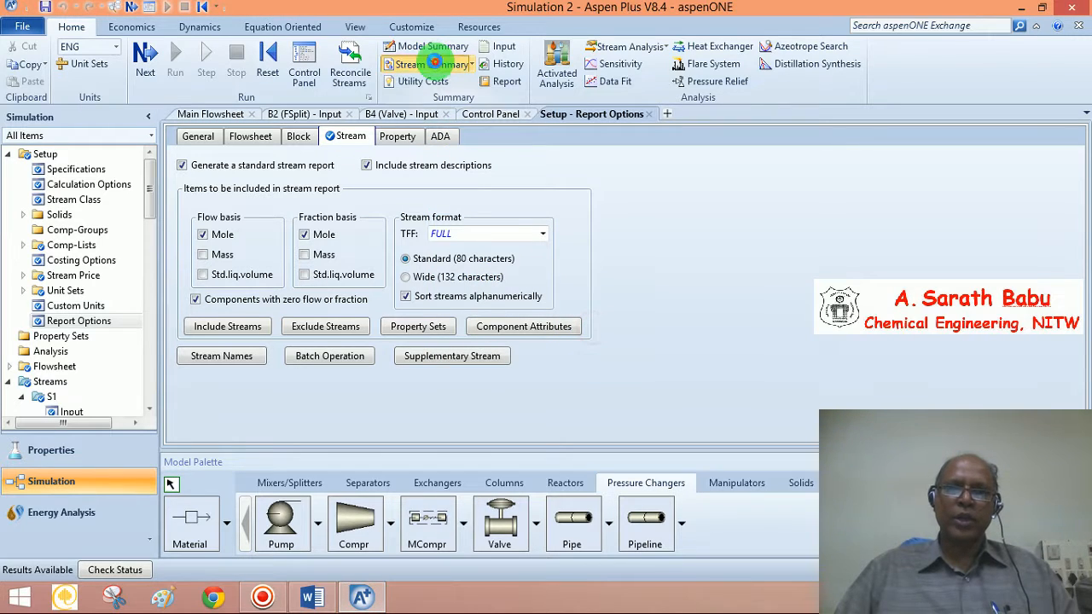
pyautogui.click(436, 67)
# Scroll through the Results Summary streams table
pyautogui.click(576, 320)
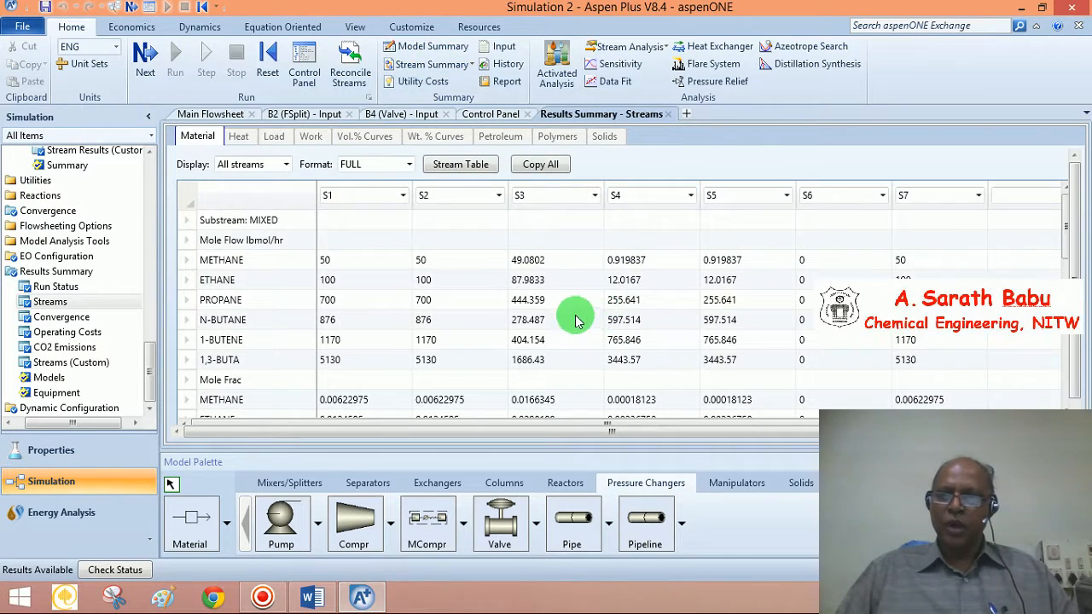
pyautogui.scroll(-4, 571, 320)
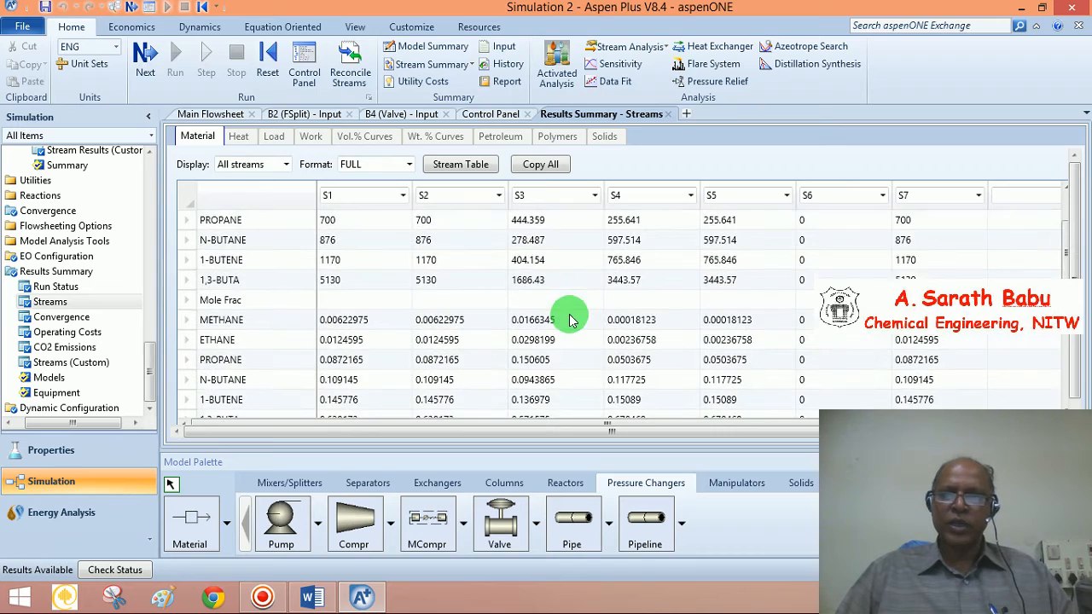
pyautogui.scroll(-2, 572, 320)
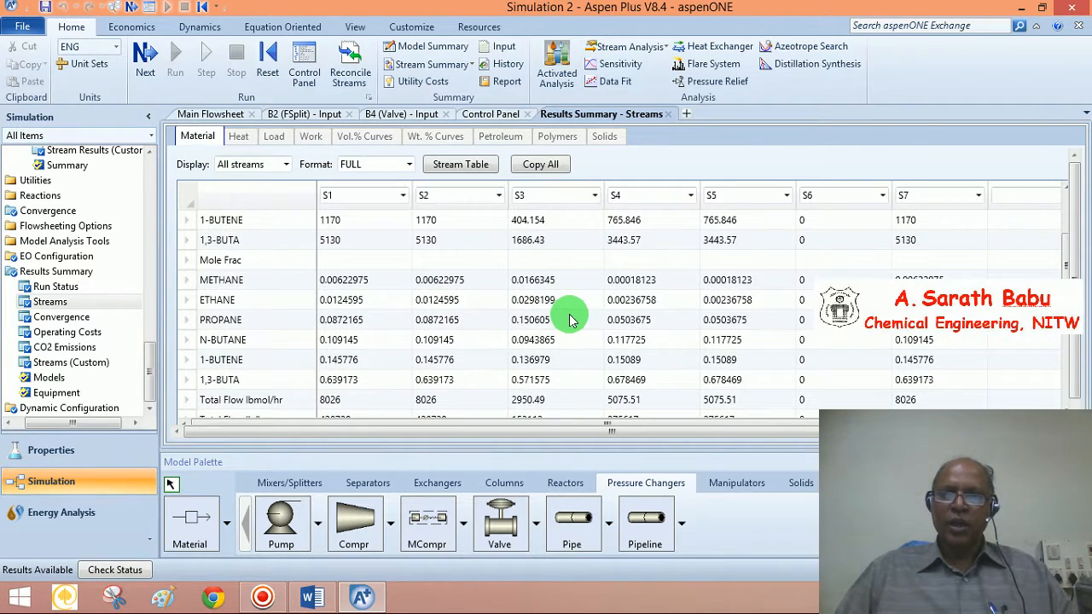
pyautogui.scroll(4, 571, 320)
# Generate a Notepad report covering all streams, then minimize it
pyautogui.click(505, 86)
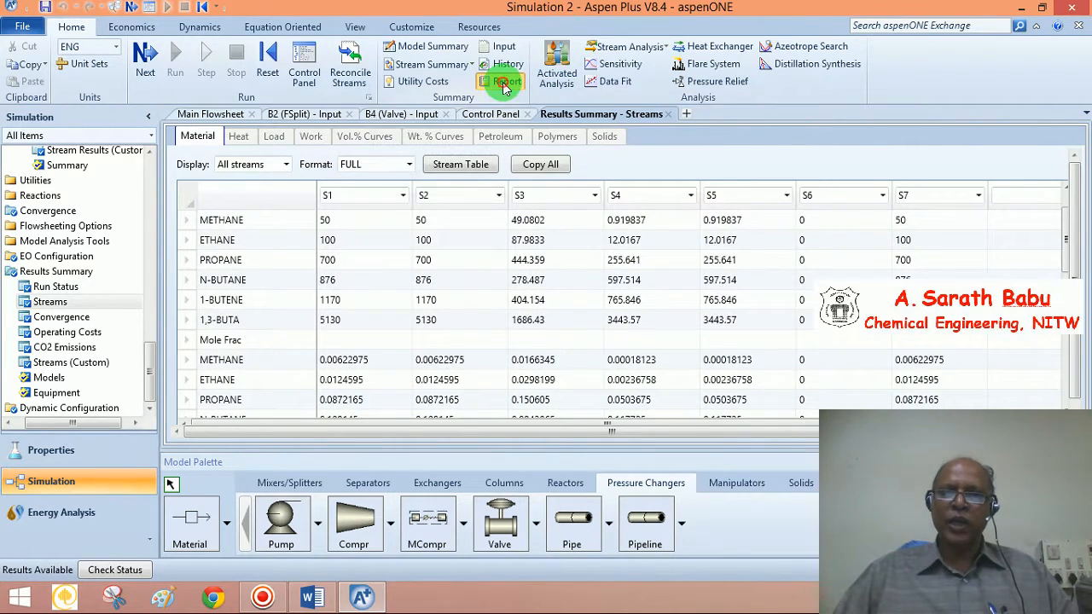
pyautogui.click(473, 244)
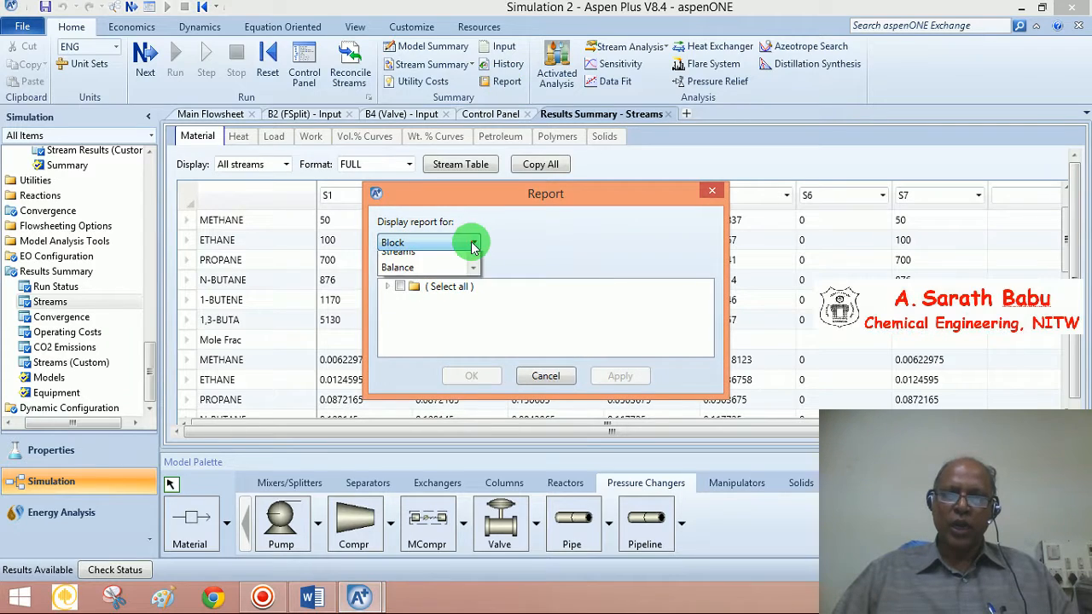
pyautogui.click(408, 356)
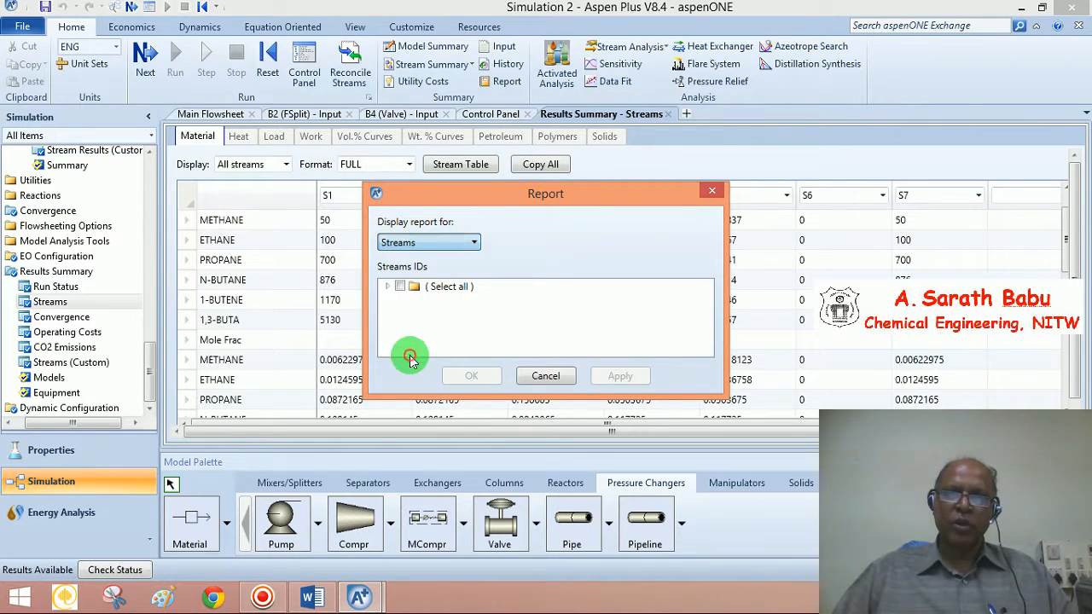
pyautogui.click(400, 286)
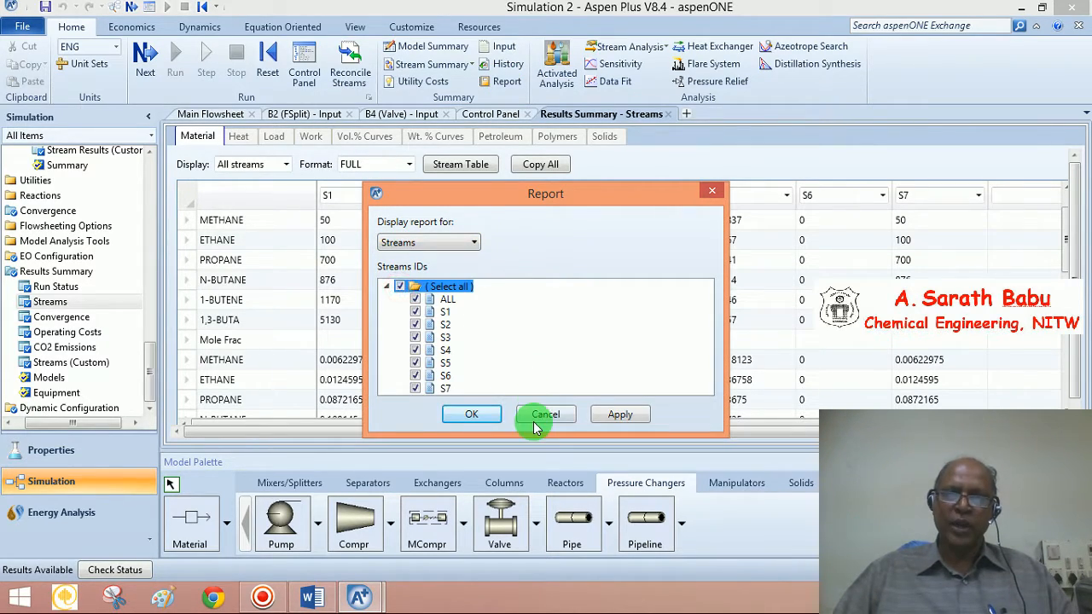
pyautogui.click(475, 416)
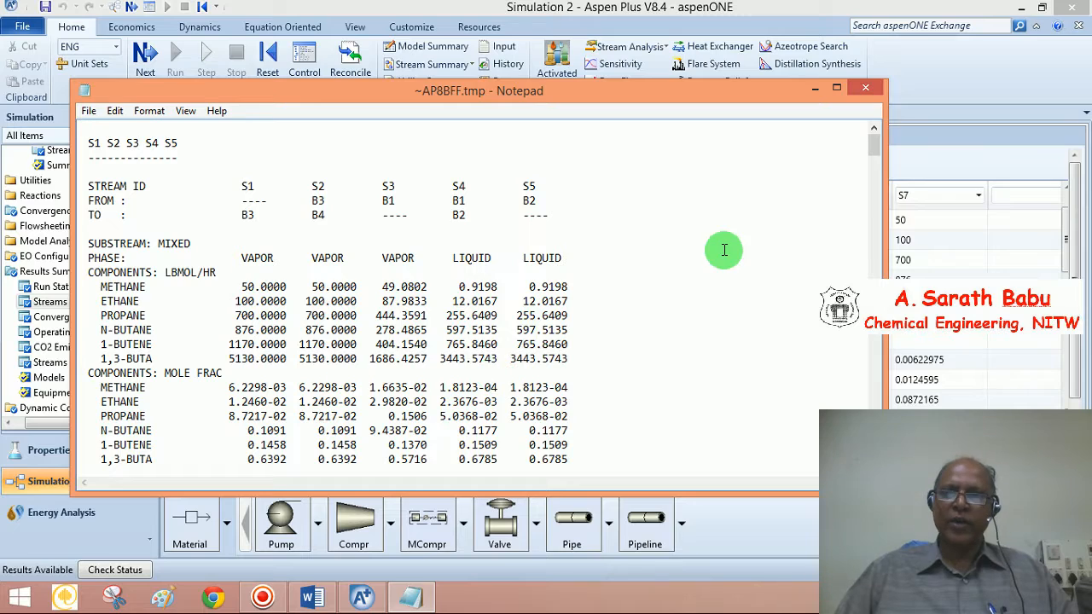
pyautogui.click(816, 88)
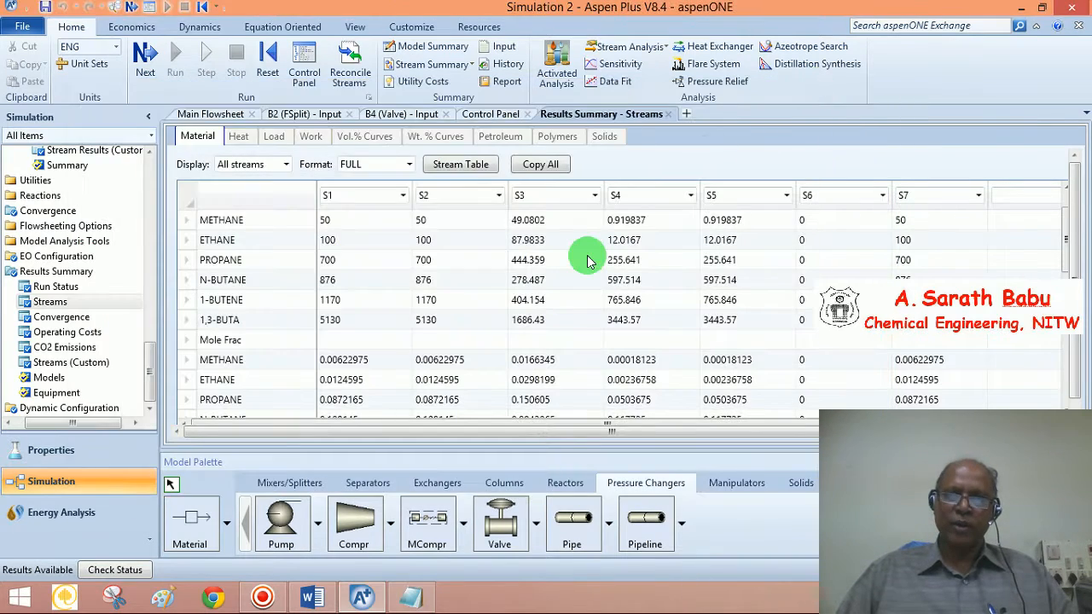
pyautogui.click(312, 597)
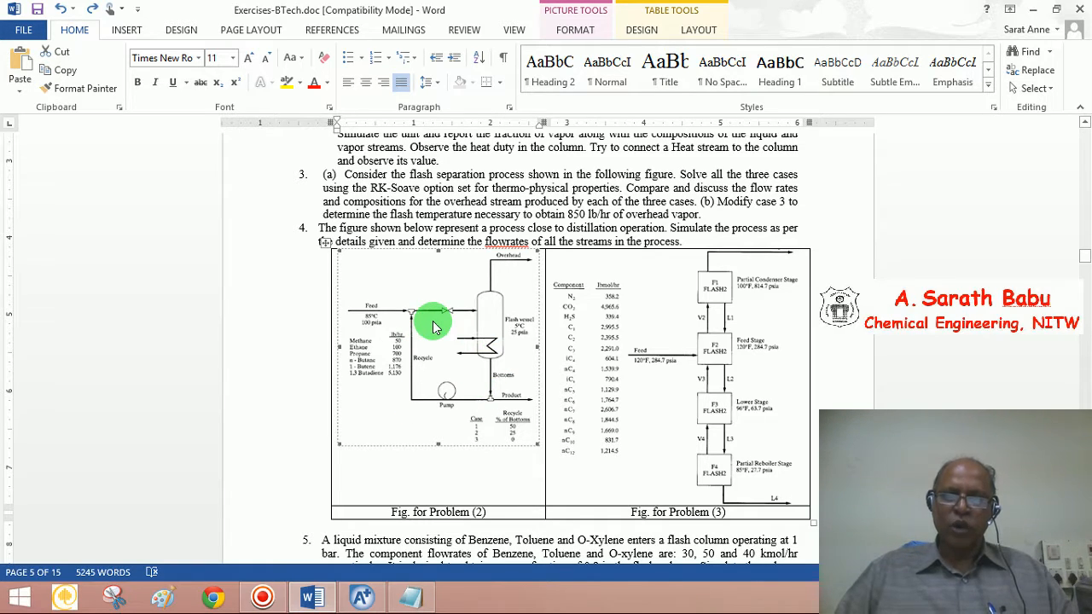
pyautogui.click(361, 597)
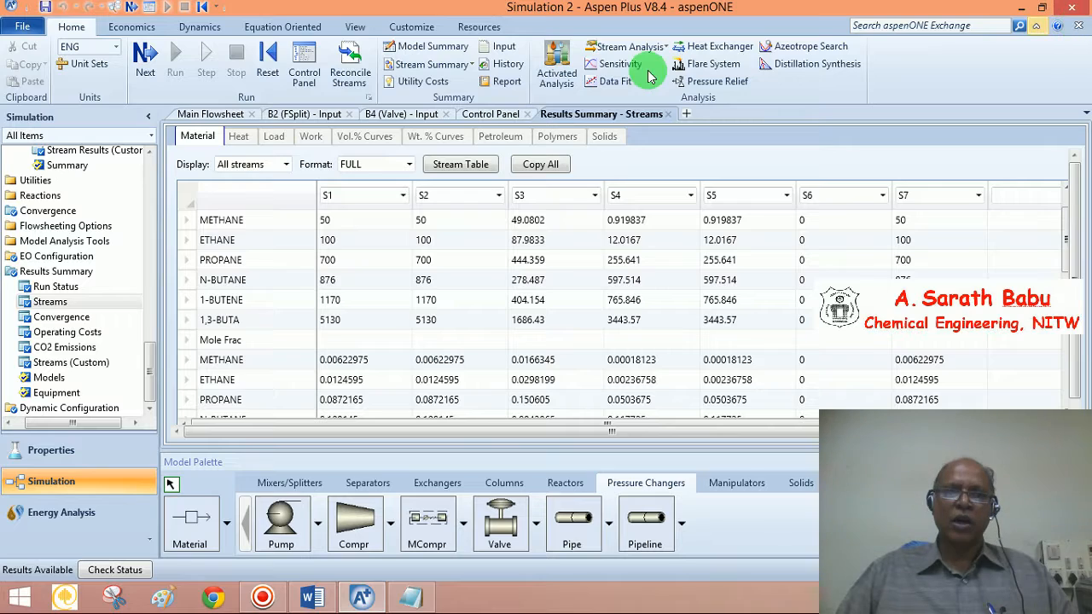
# Open block B2 from the Main Flowsheet and enter 0.5 as the S5 split fraction
pyautogui.click(231, 114)
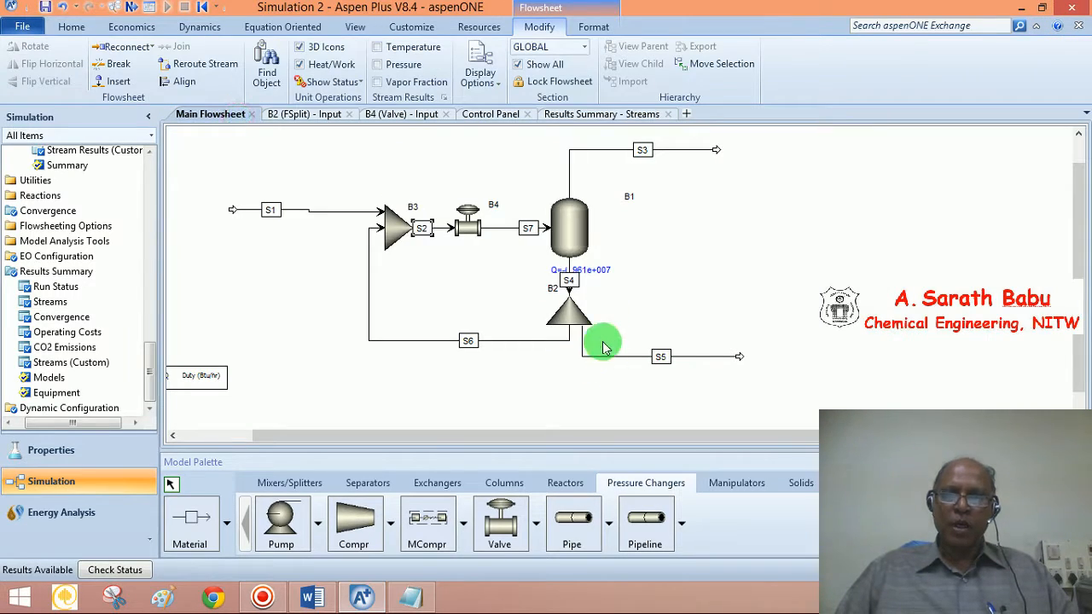
pyautogui.click(572, 321)
pyautogui.doubleClick(572, 322)
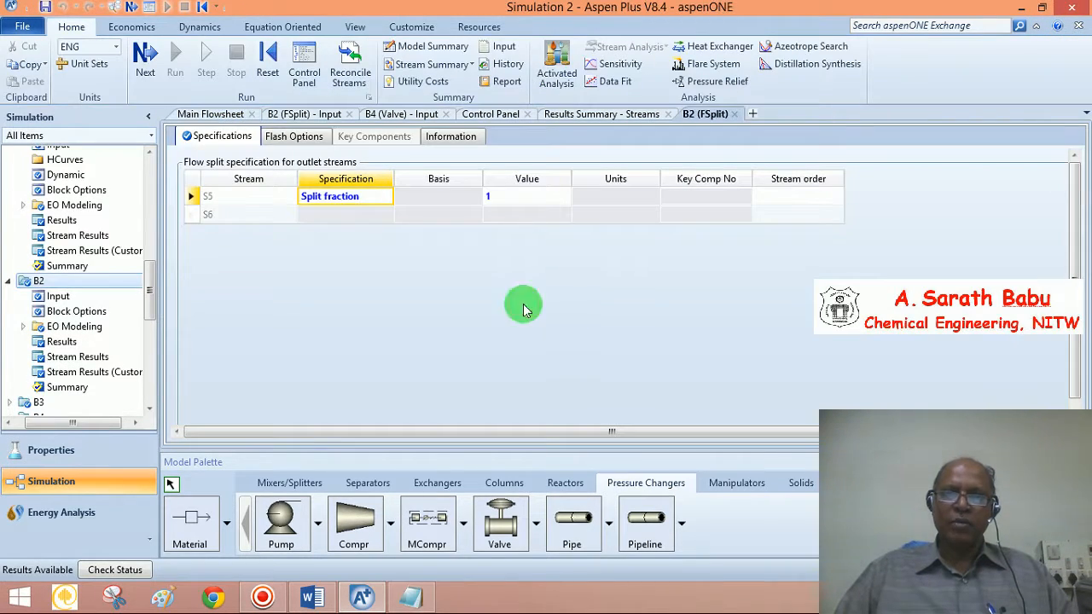
pyautogui.click(502, 204)
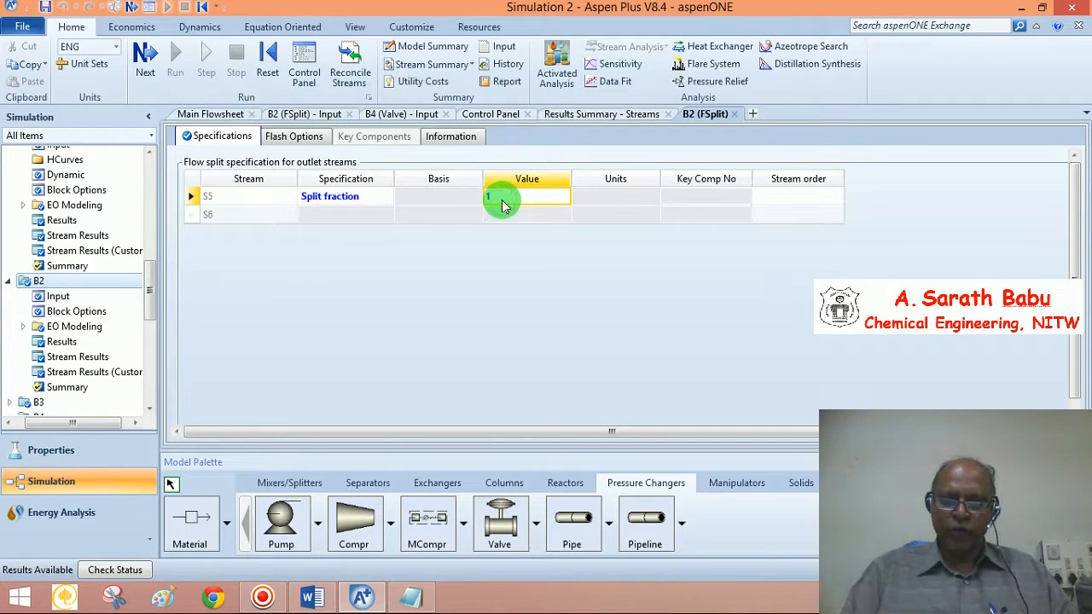
pyautogui.write('0.')
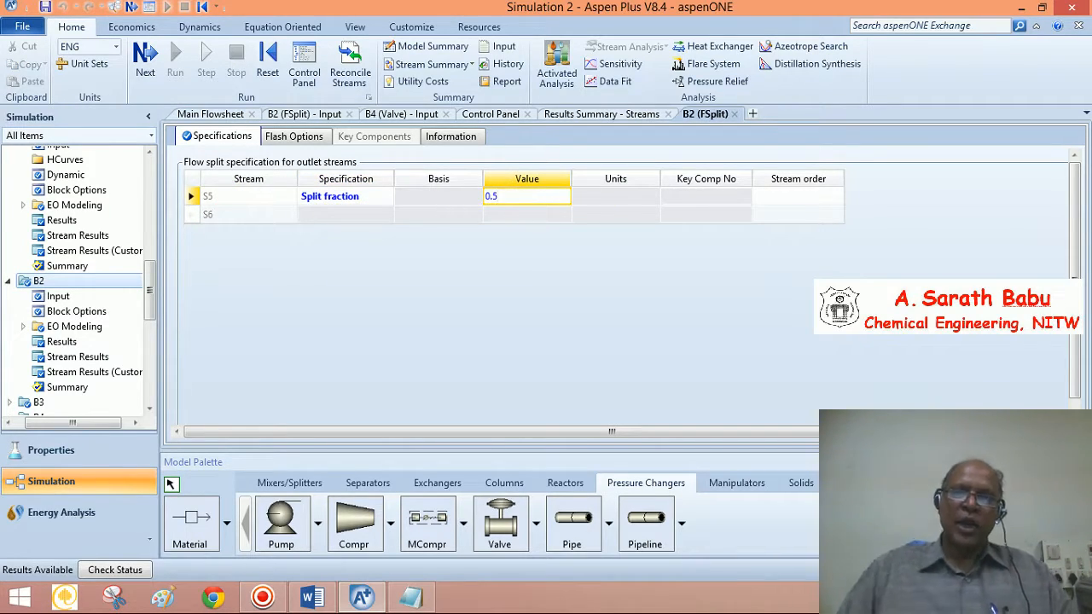
pyautogui.write('5')
pyautogui.click(491, 251)
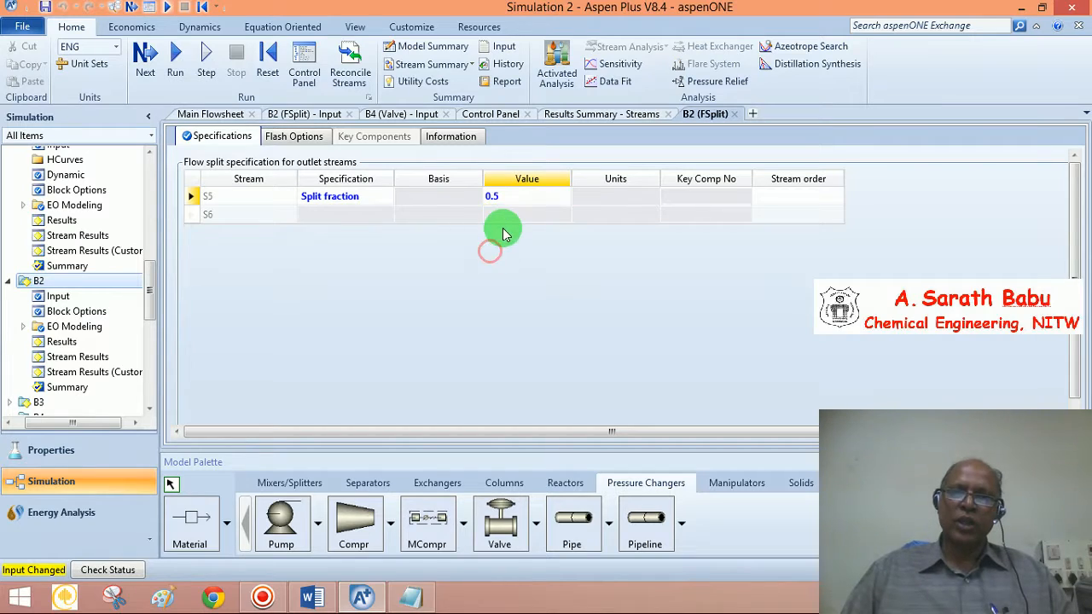
# Rerun the simulation and close the Economic Analysis prompt
pyautogui.click(147, 58)
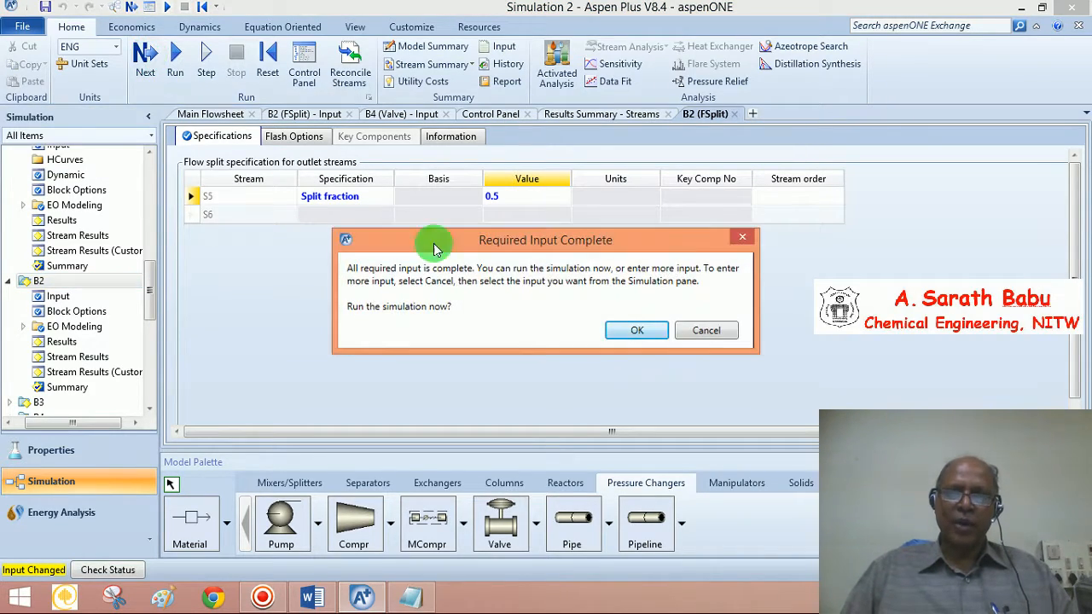
pyautogui.click(626, 331)
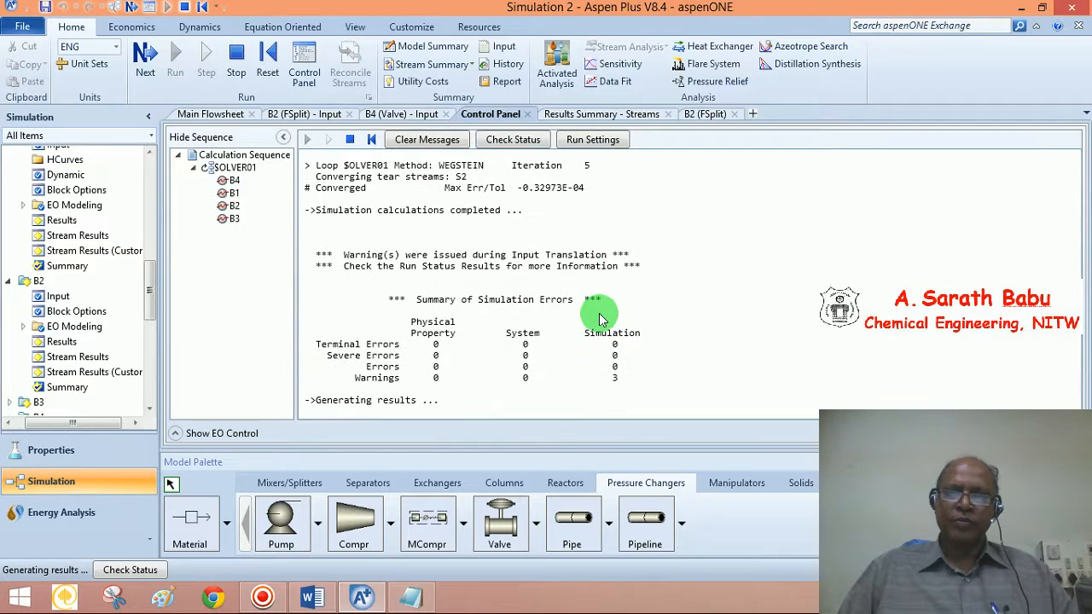
pyautogui.click(600, 320)
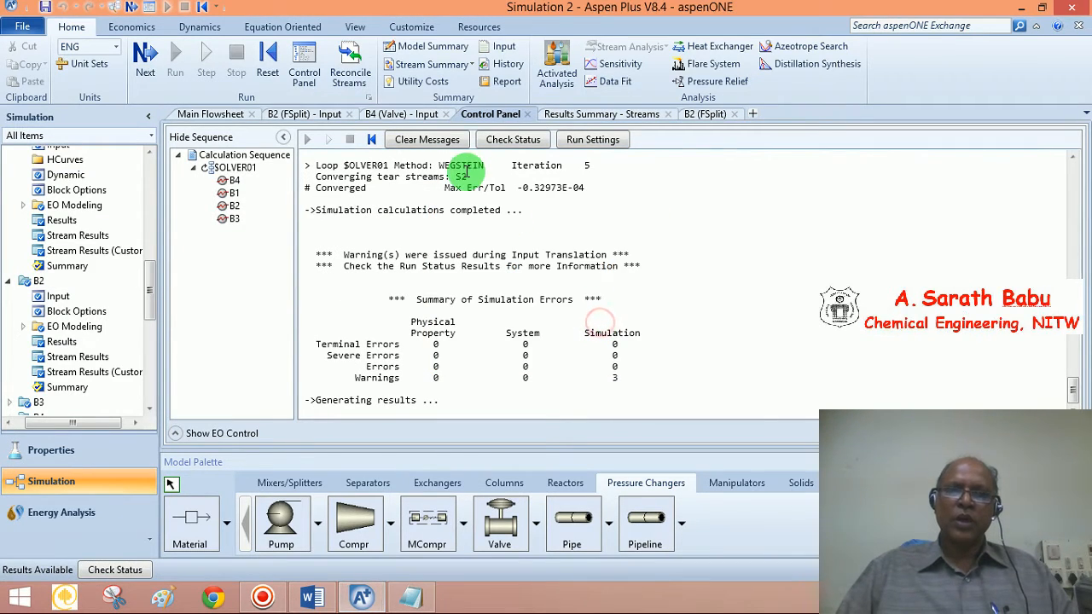
# Generate a report of all streams and move its Notepad window to the upper right
pyautogui.click(507, 82)
pyautogui.click(473, 243)
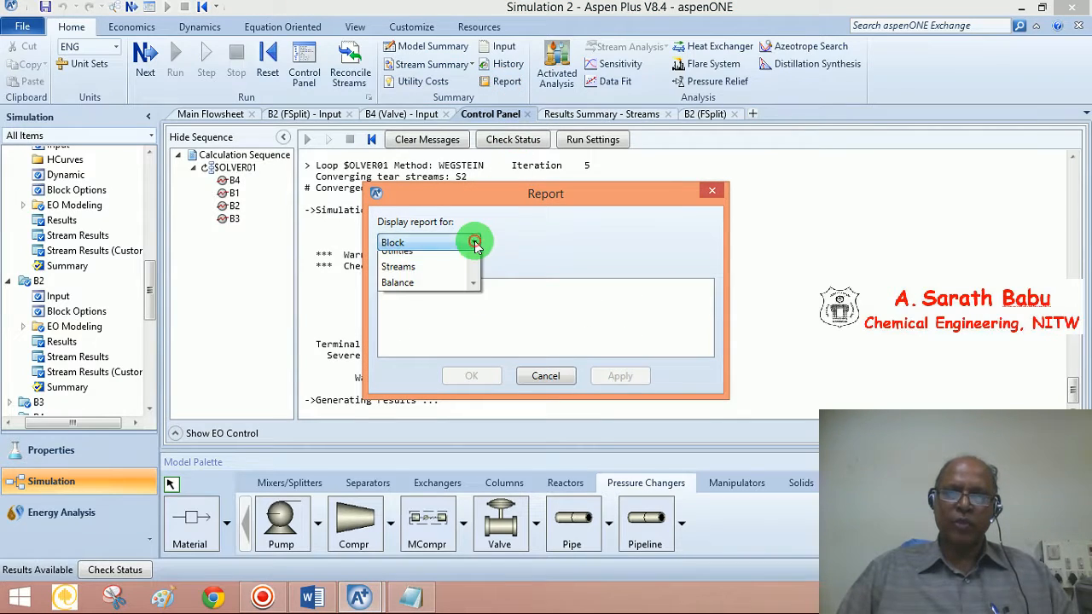
pyautogui.click(408, 358)
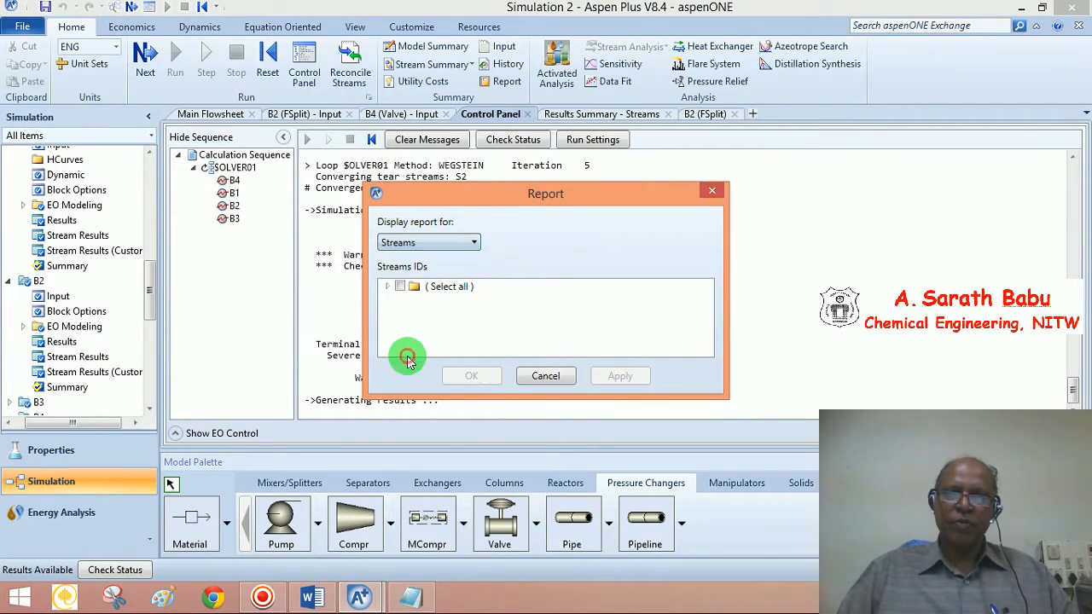
pyautogui.click(400, 286)
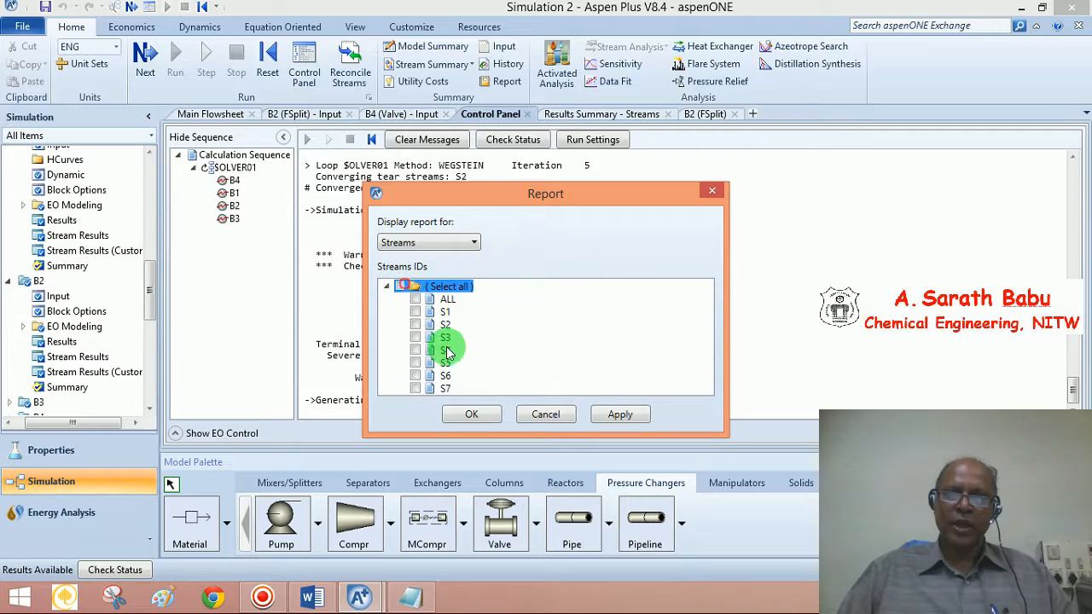
pyautogui.click(471, 414)
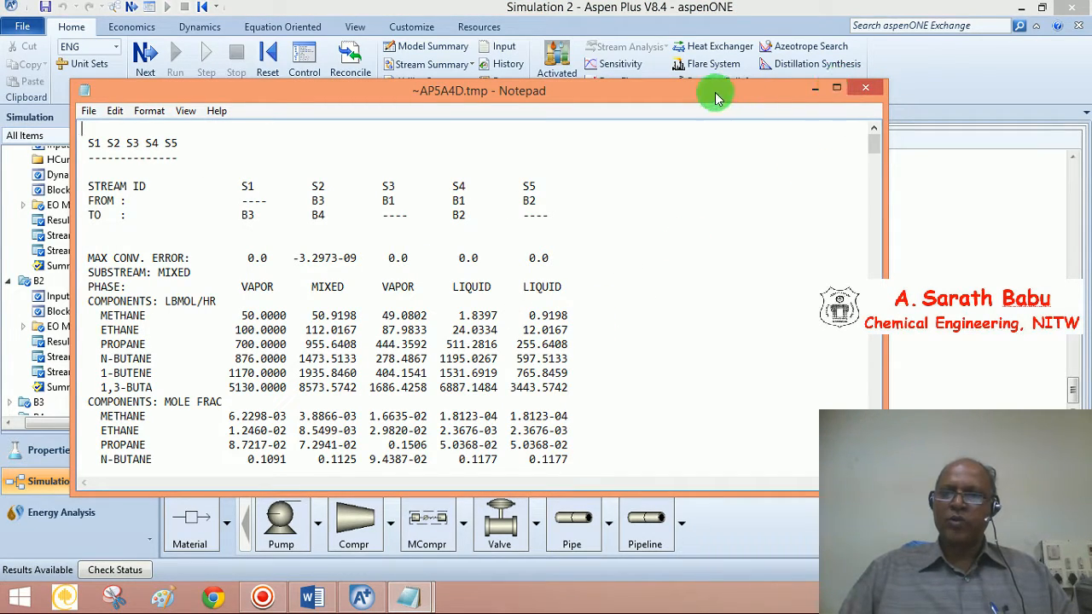
pyautogui.moveTo(721, 93); pyautogui.dragTo(1090, 26)
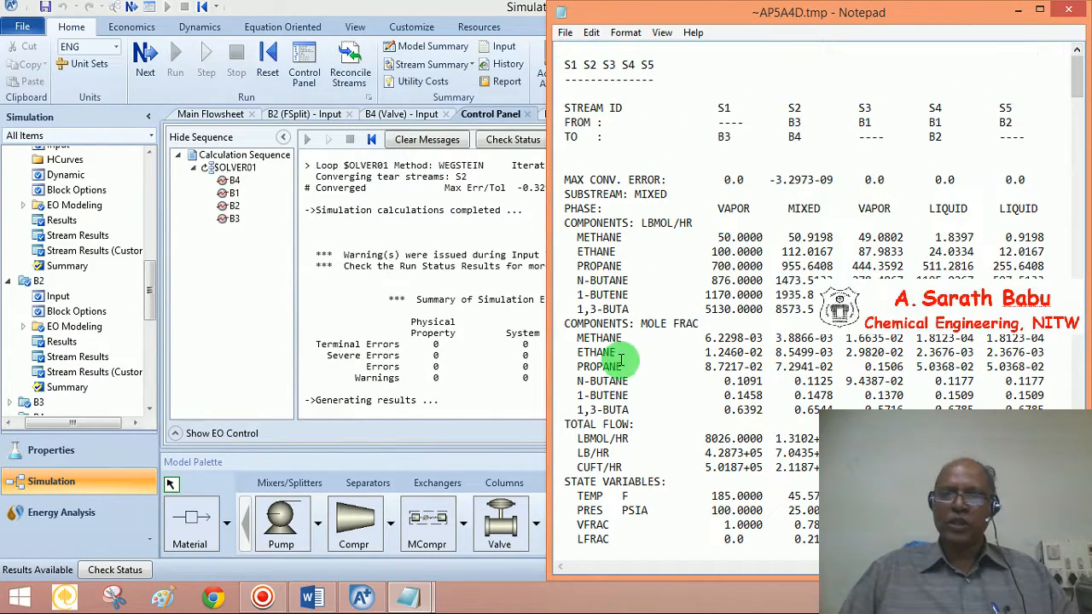
# Restore the ~AP8BFF.tmp report to a window and position it near the top
pyautogui.click(409, 597)
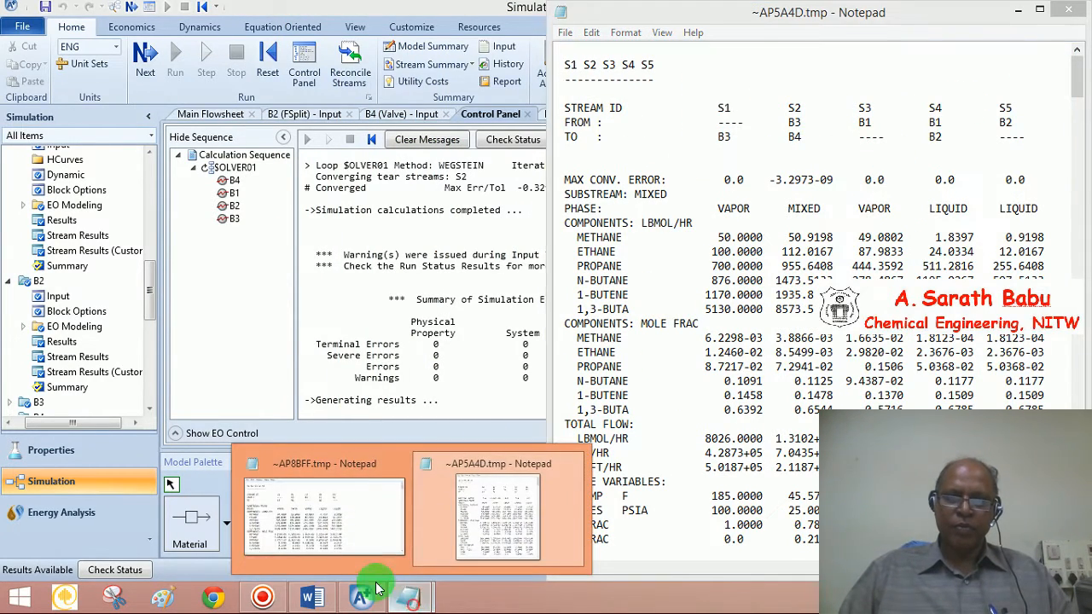
pyautogui.click(361, 518)
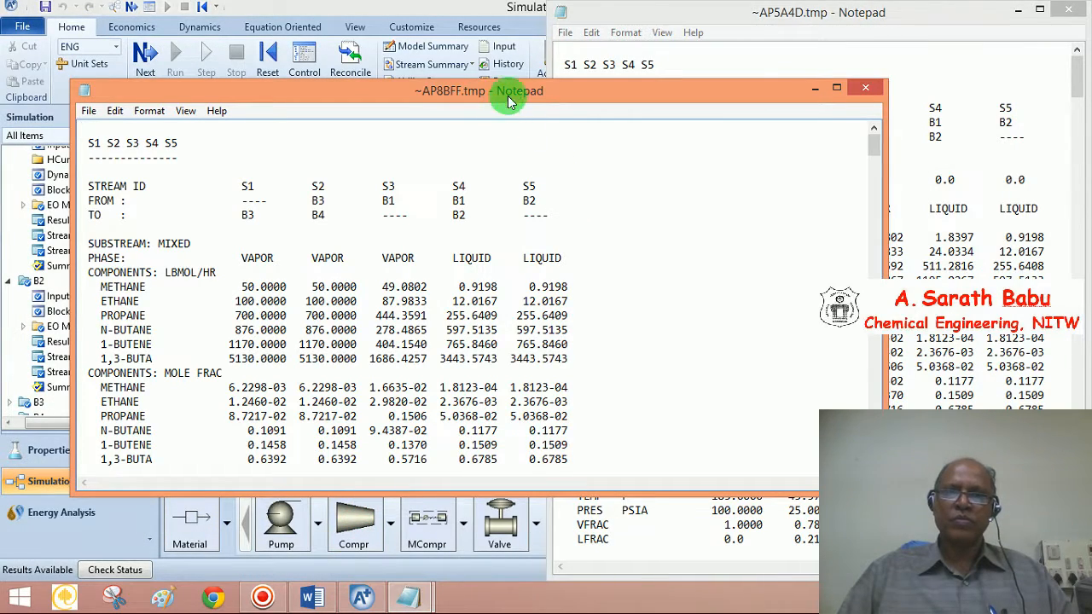
pyautogui.moveTo(500, 90); pyautogui.dragTo(311, 1)
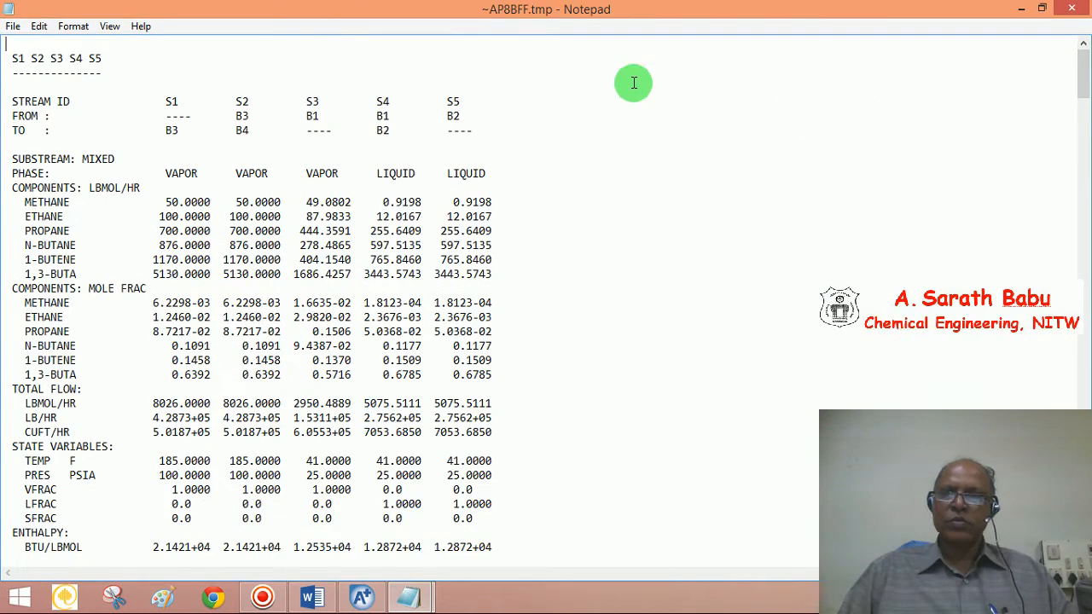
pyautogui.click(1043, 8)
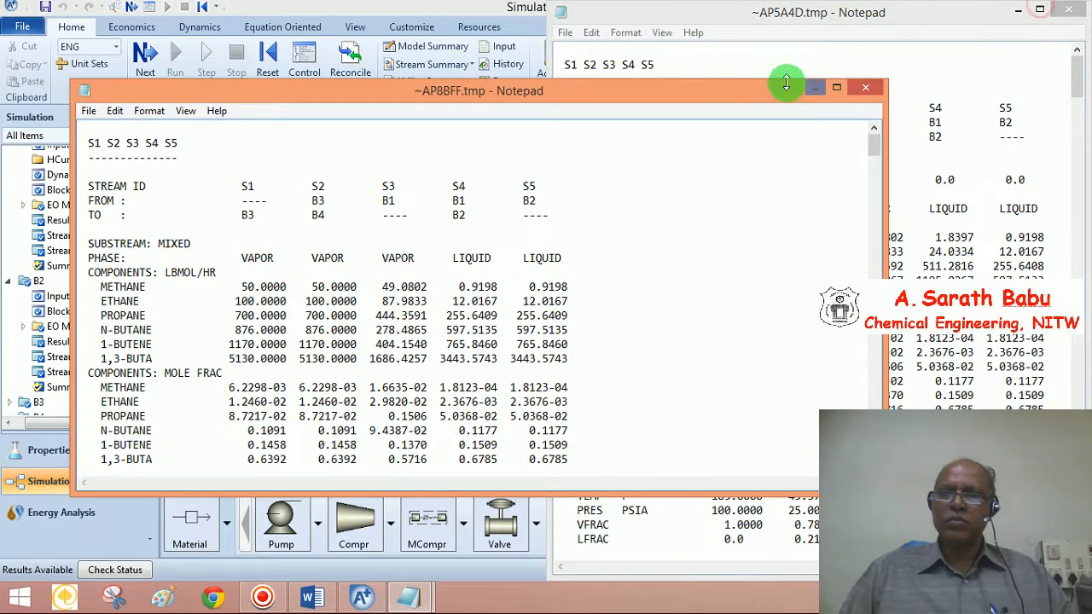
pyautogui.moveTo(719, 94); pyautogui.dragTo(917, 1)
pyautogui.click(1042, 8)
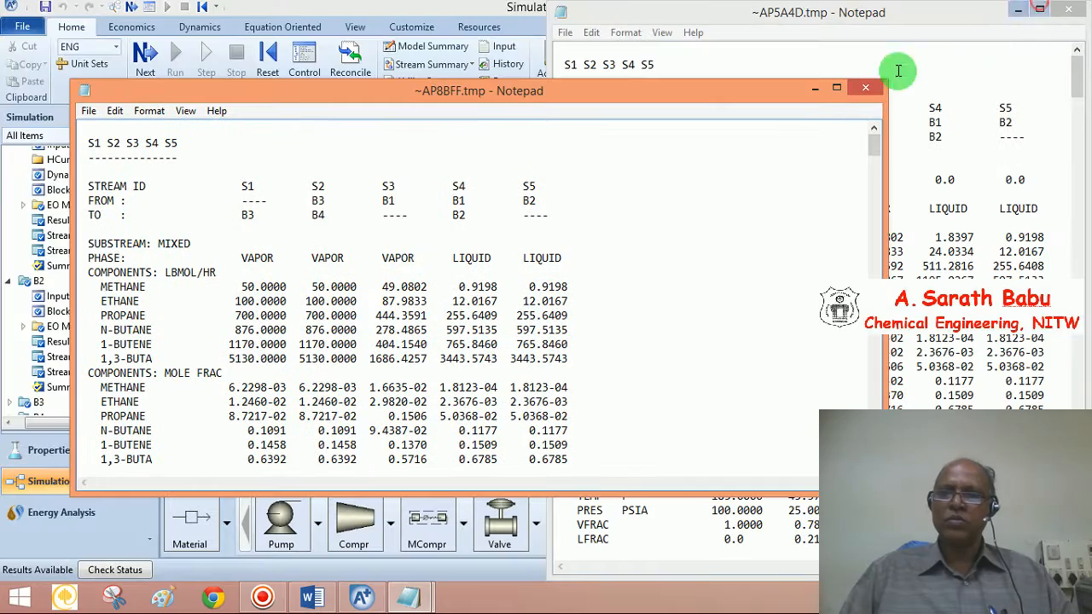
pyautogui.moveTo(744, 91); pyautogui.dragTo(751, 46)
# Place the ~AP5A4D.tmp report below ~AP8BFF.tmp and bring it to the front
pyautogui.moveTo(951, 12); pyautogui.dragTo(756, 325)
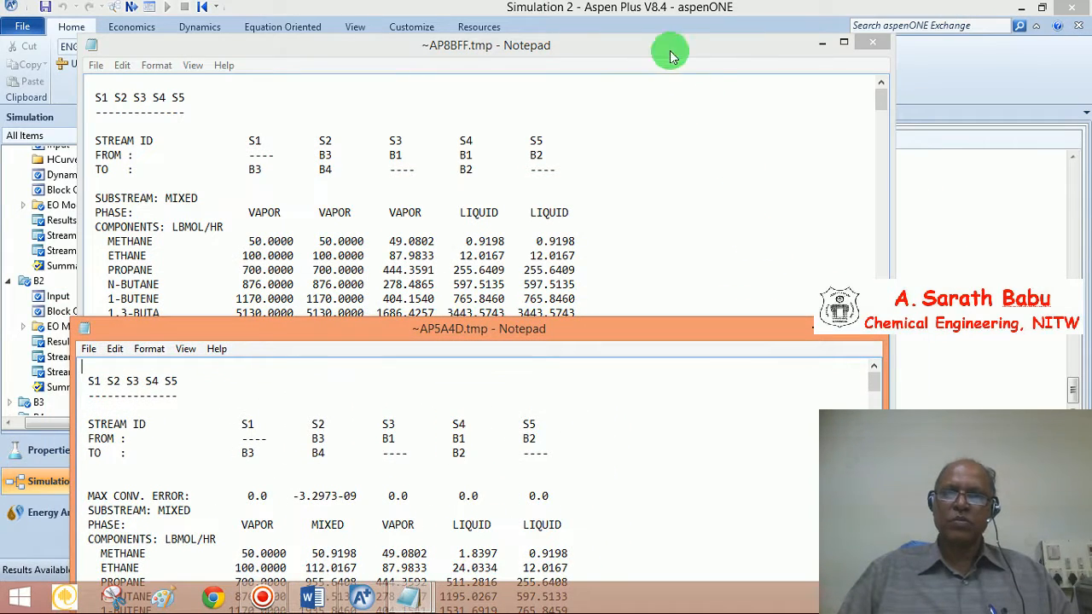
pyautogui.click(648, 20)
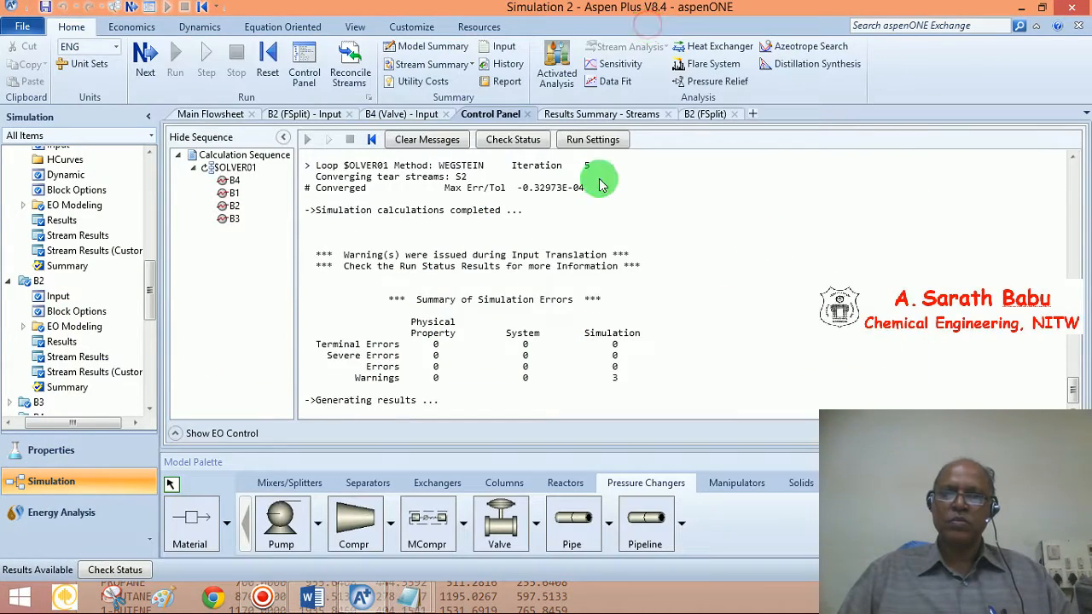
pyautogui.moveTo(418, 601)
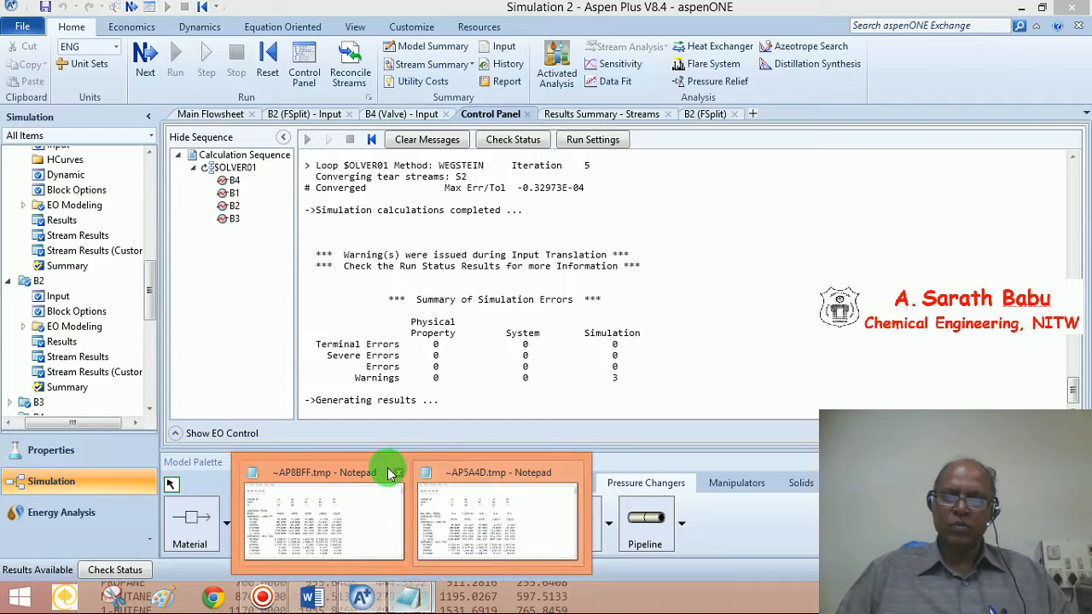
pyautogui.click(384, 469)
pyautogui.moveTo(592, 40); pyautogui.dragTo(627, 24)
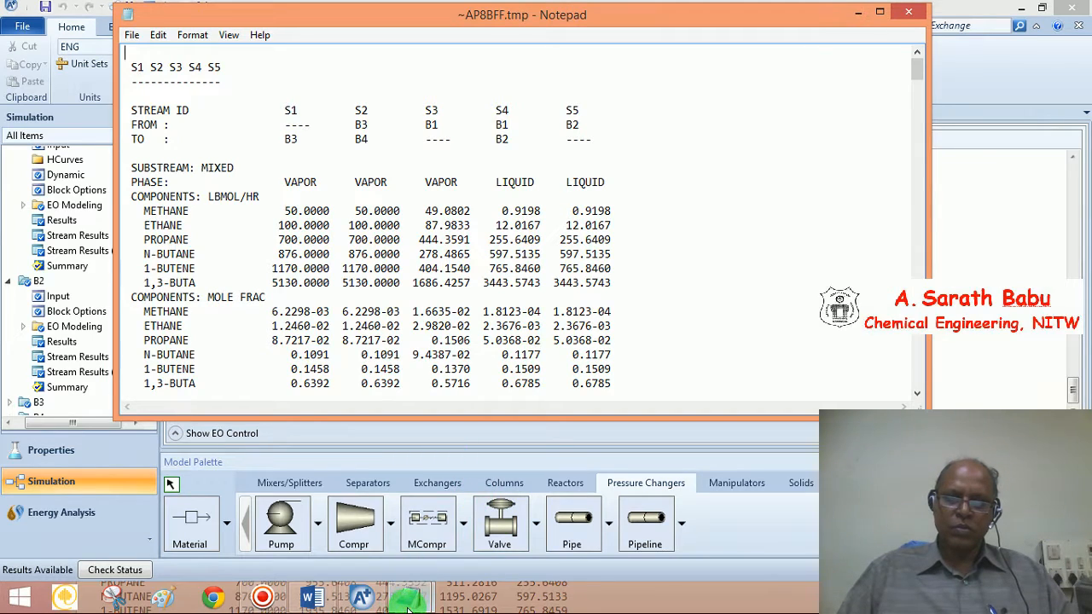
pyautogui.click(485, 538)
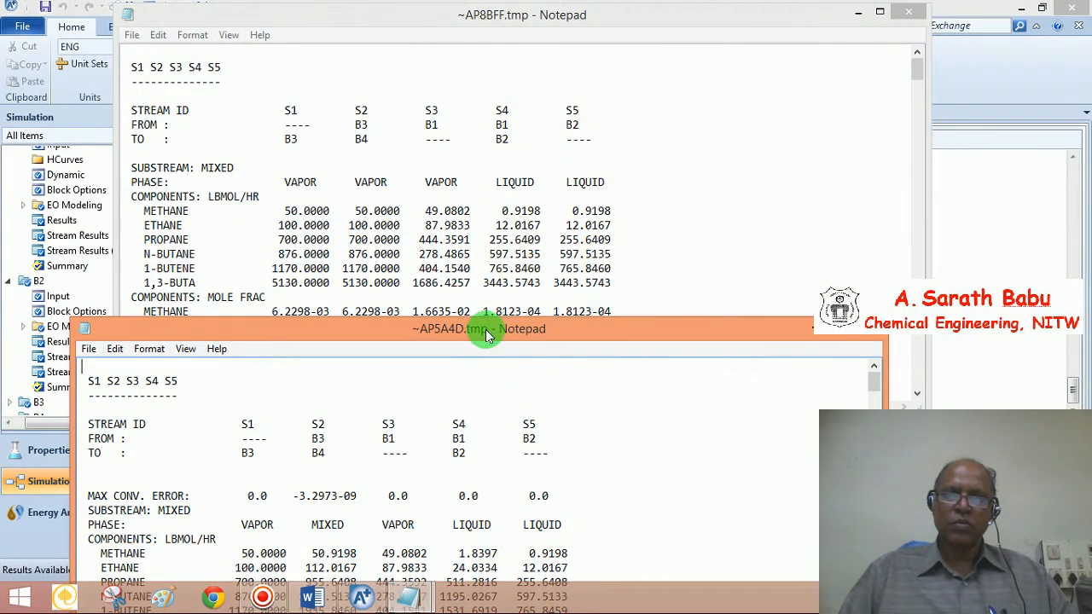
# Move ~AP5A4D.tmp to the upper right, scroll through it, then bring ~AP8BFF.tmp forward on the left
pyautogui.moveTo(486, 335); pyautogui.dragTo(915, 51)
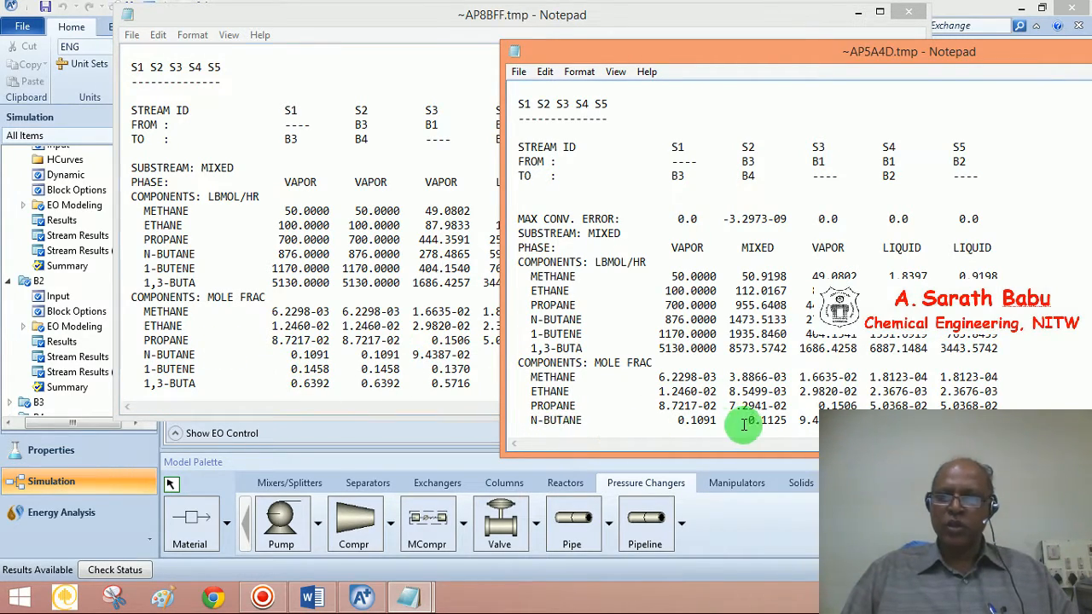
pyautogui.scroll(-3, 792, 254)
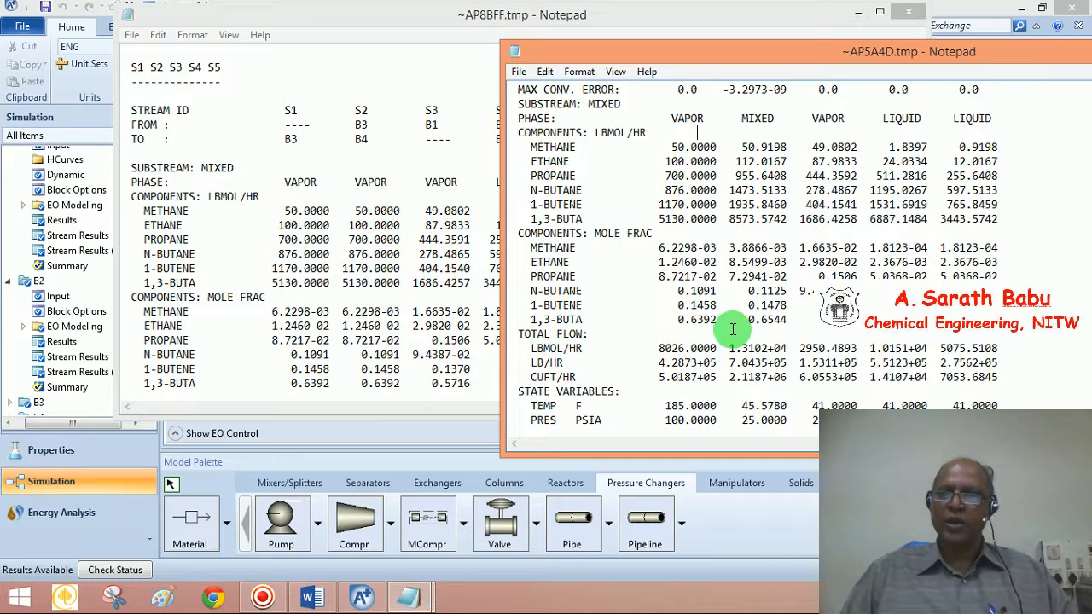
pyautogui.scroll(2, 744, 195)
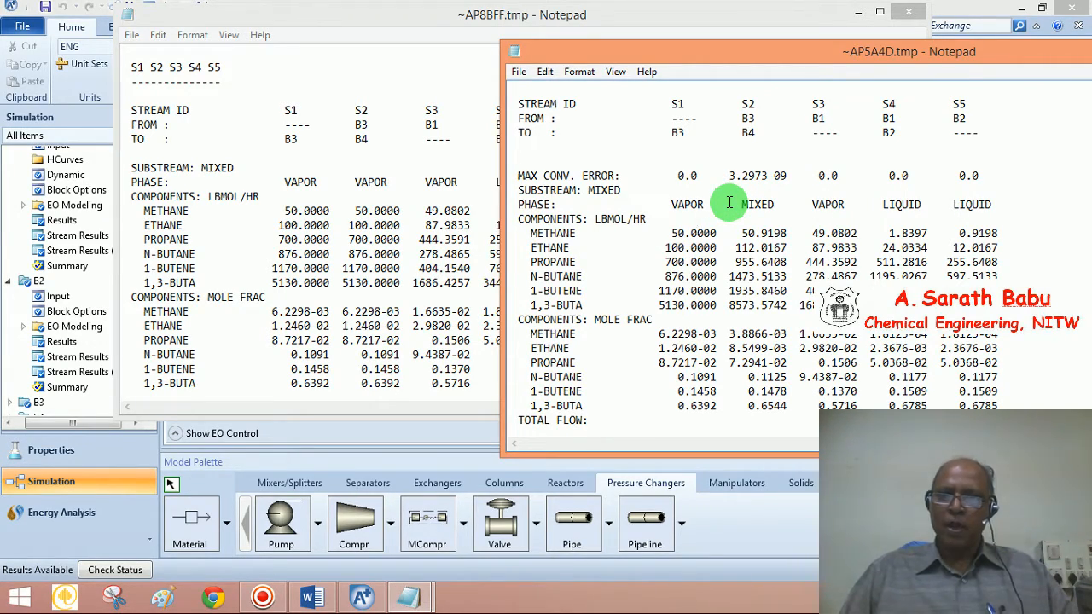
pyautogui.scroll(-1, 730, 202)
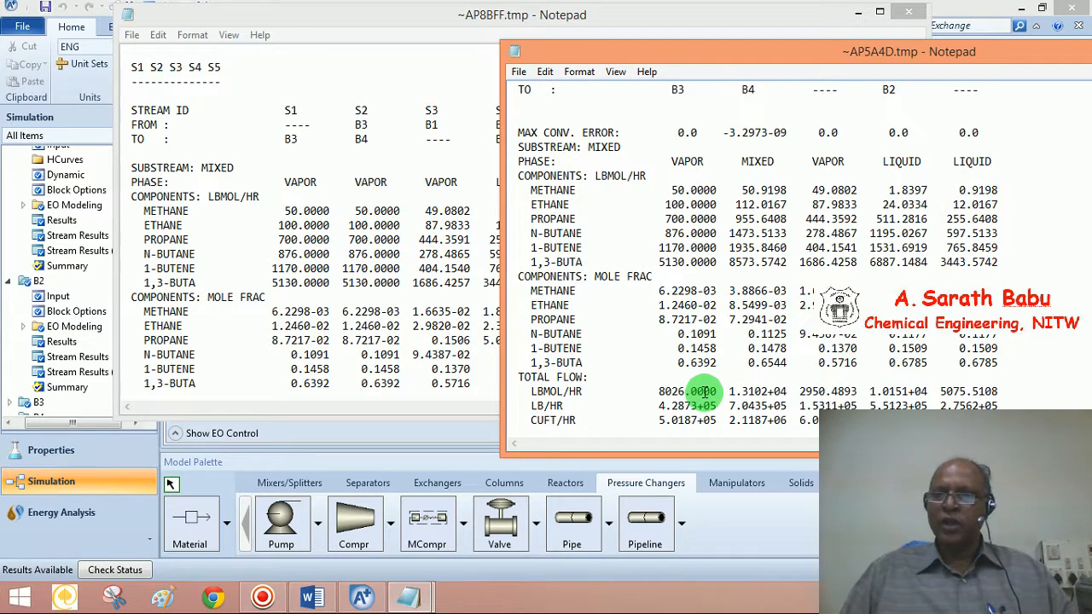
pyautogui.scroll(2, 704, 392)
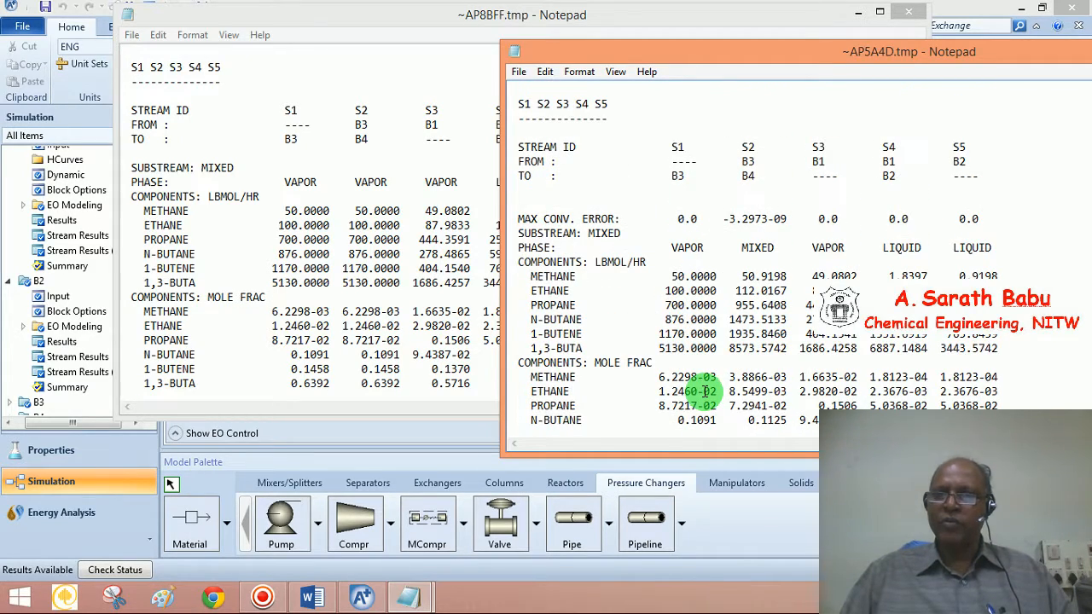
pyautogui.scroll(-1, 704, 391)
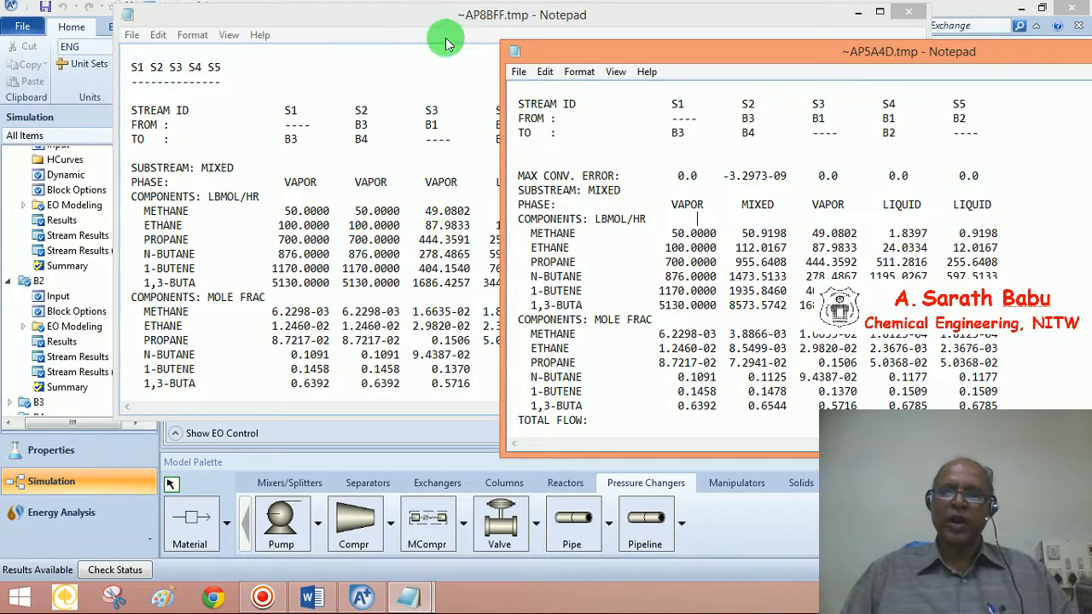
pyautogui.moveTo(444, 21); pyautogui.dragTo(360, 43)
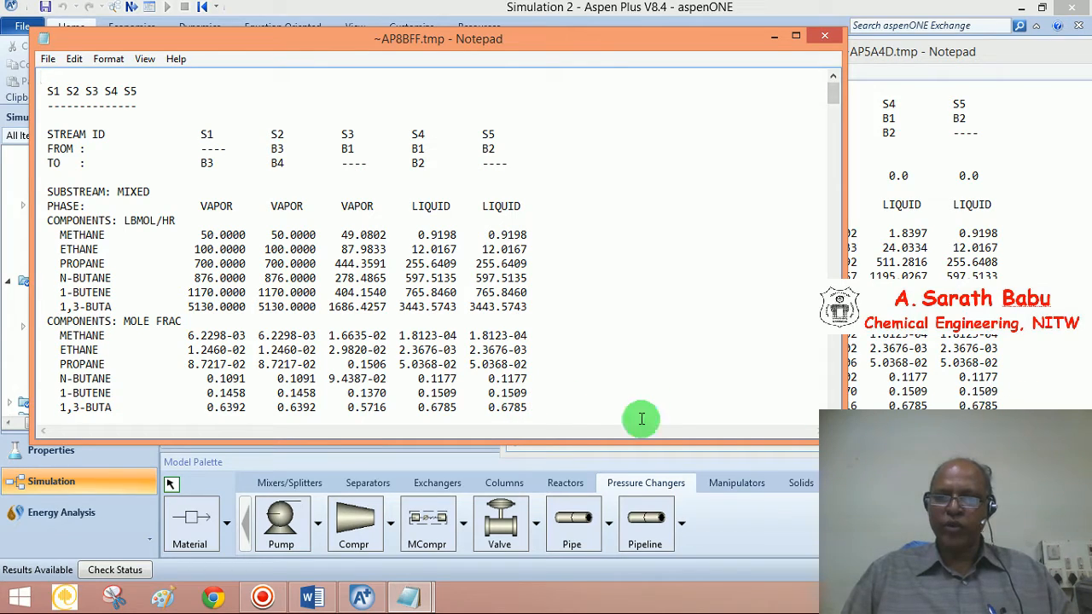
pyautogui.click(526, 407)
pyautogui.scroll(-3, 525, 404)
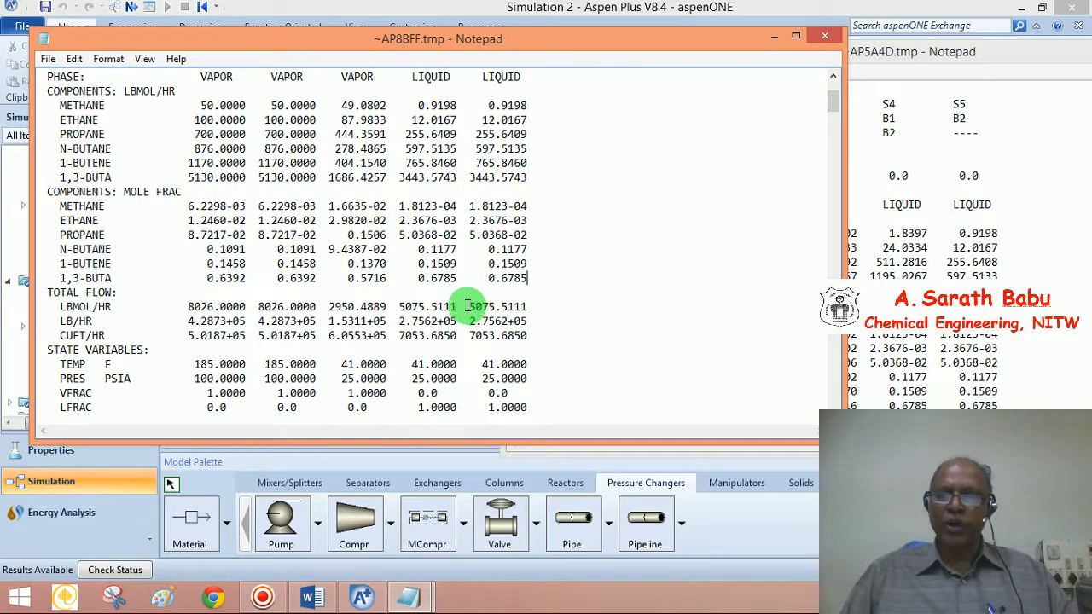
pyautogui.click(1003, 369)
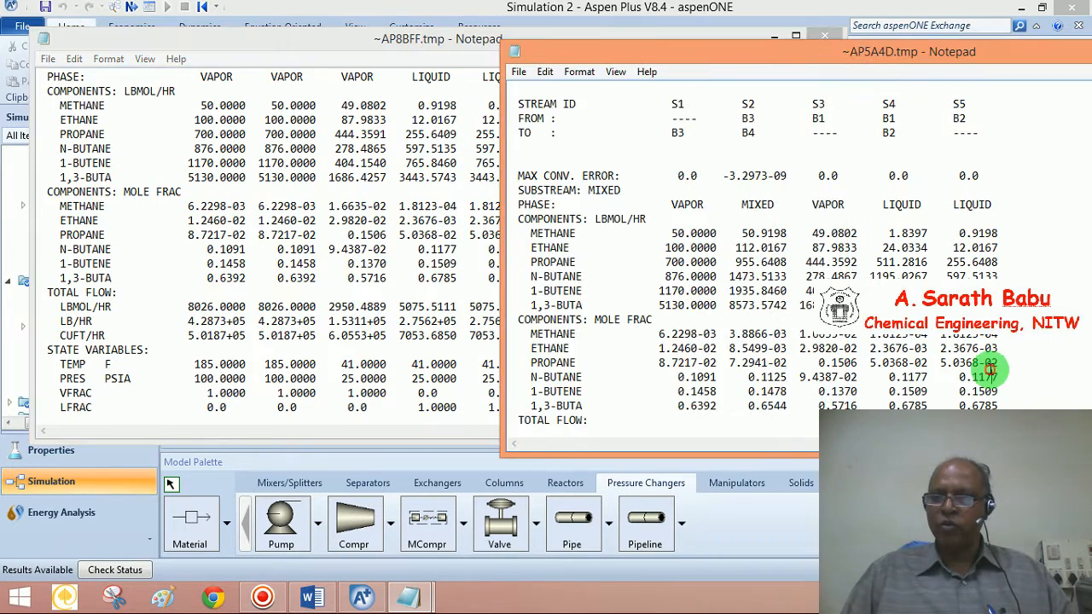
pyautogui.scroll(-1, 990, 367)
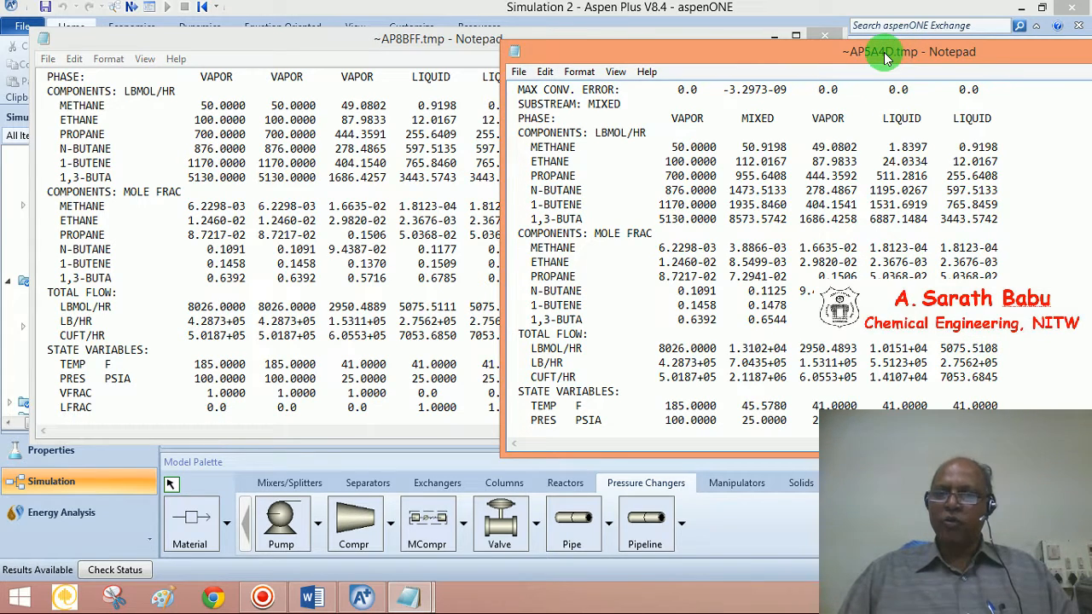
pyautogui.moveTo(884, 52); pyautogui.dragTo(826, 50)
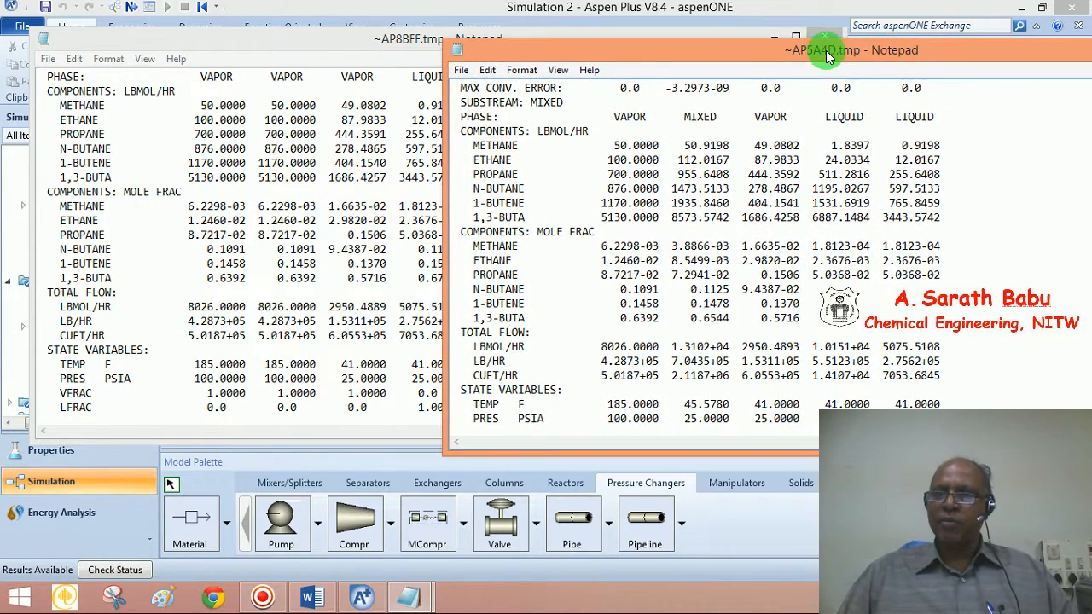
pyautogui.scroll(-4, 844, 215)
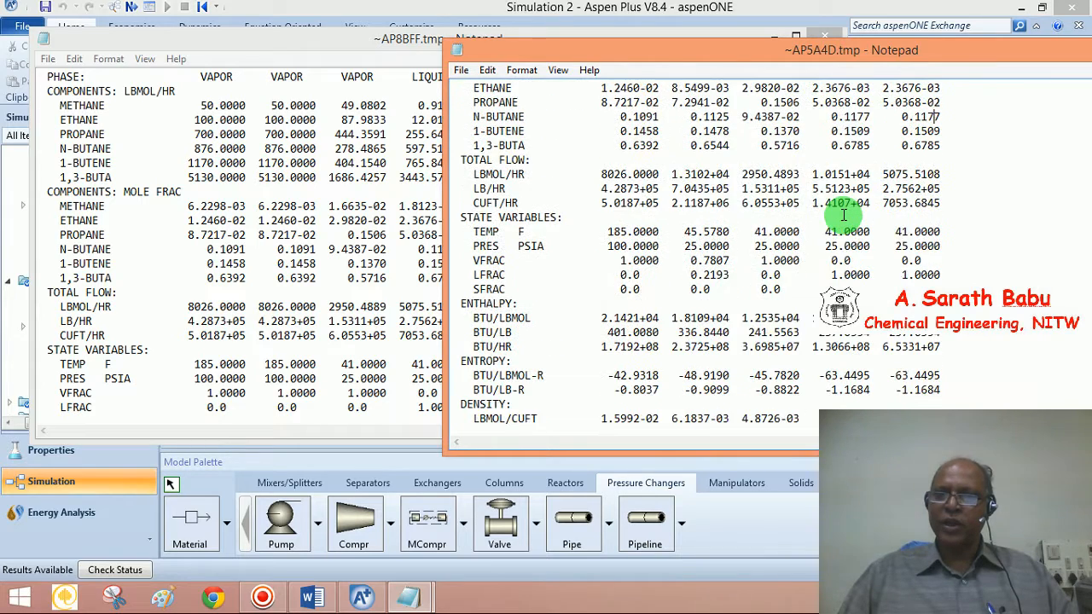
pyautogui.scroll(-7, 843, 215)
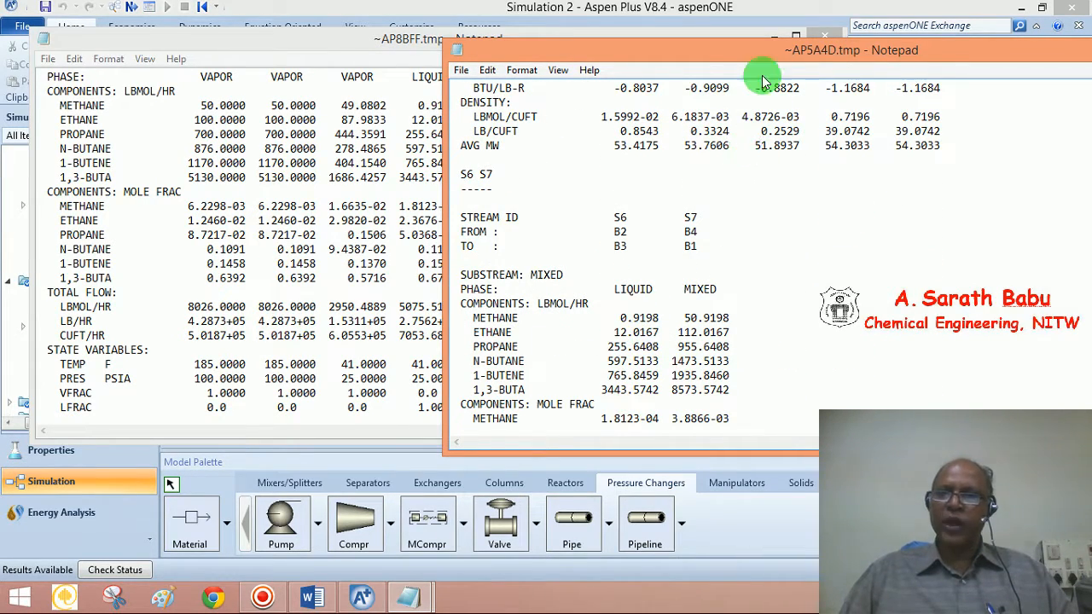
pyautogui.click(251, 201)
pyautogui.scroll(-8, 250, 198)
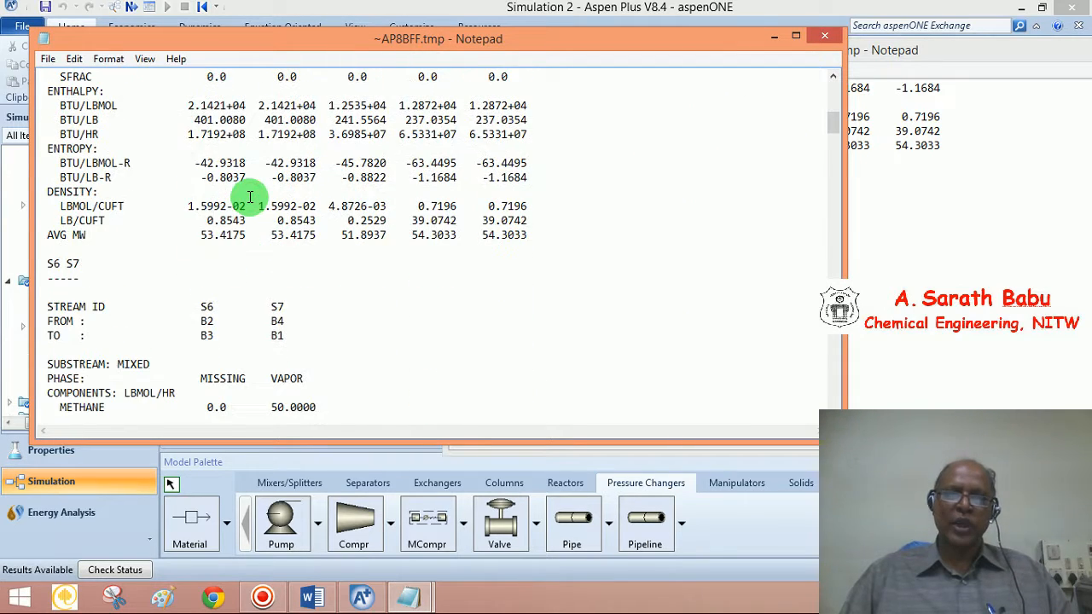
pyautogui.scroll(-4, 250, 198)
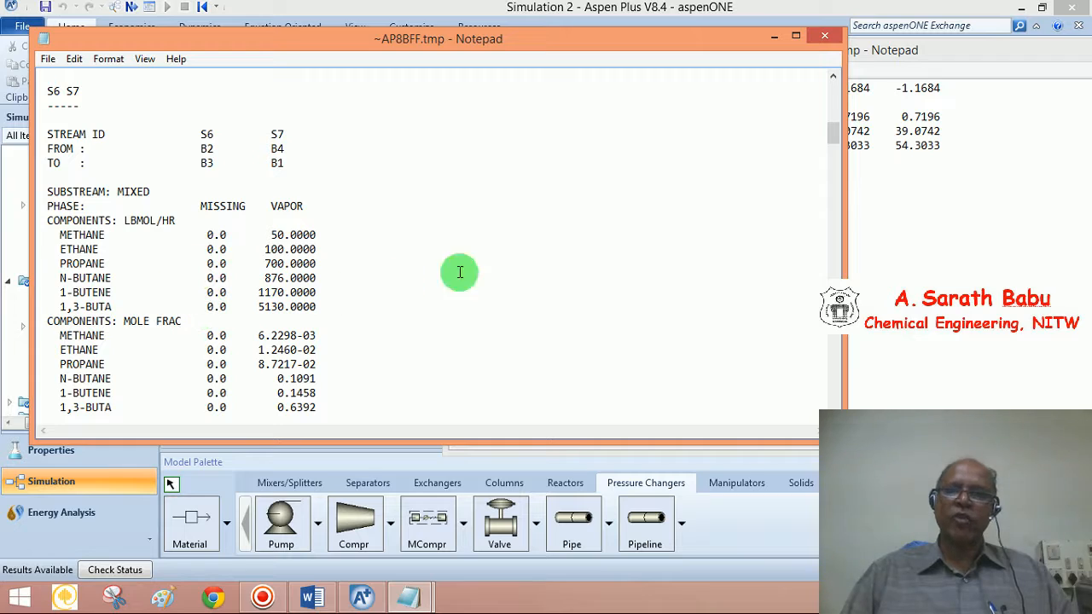
pyautogui.scroll(5, 444, 226)
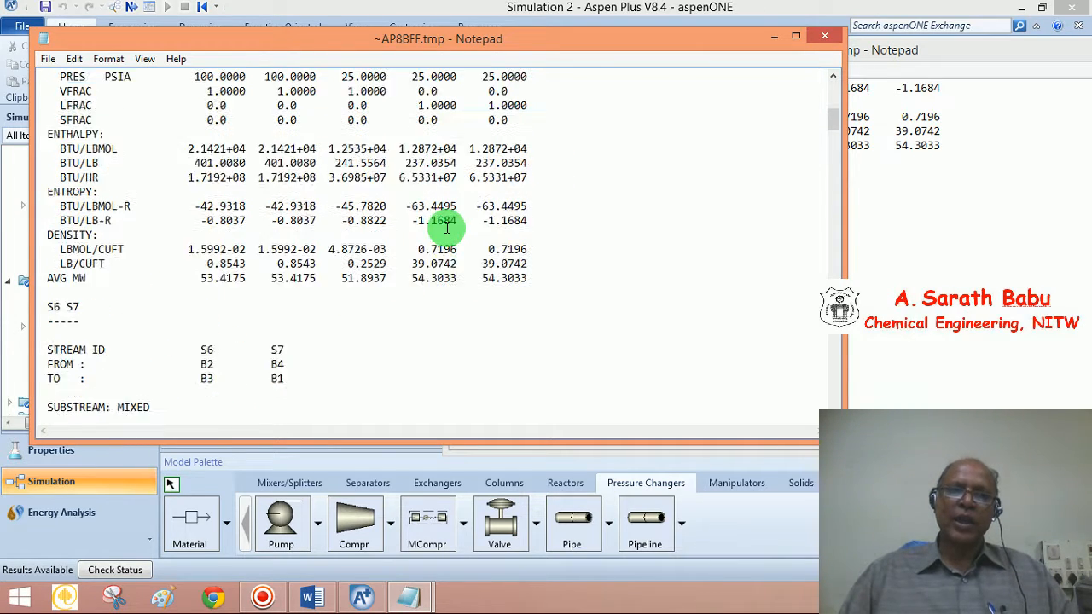
pyautogui.scroll(1, 446, 226)
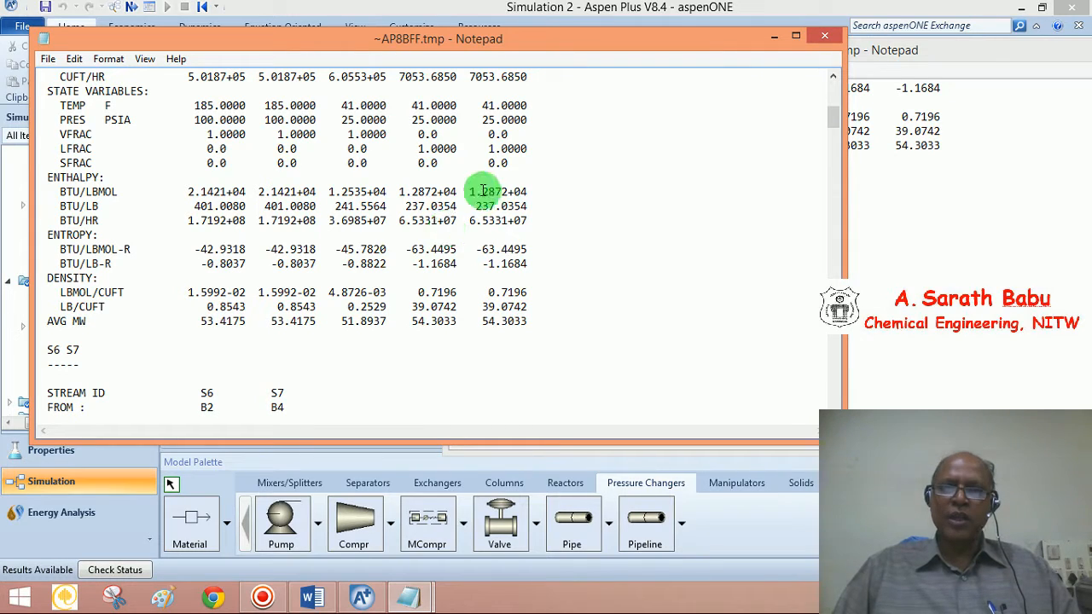
pyautogui.scroll(2, 471, 186)
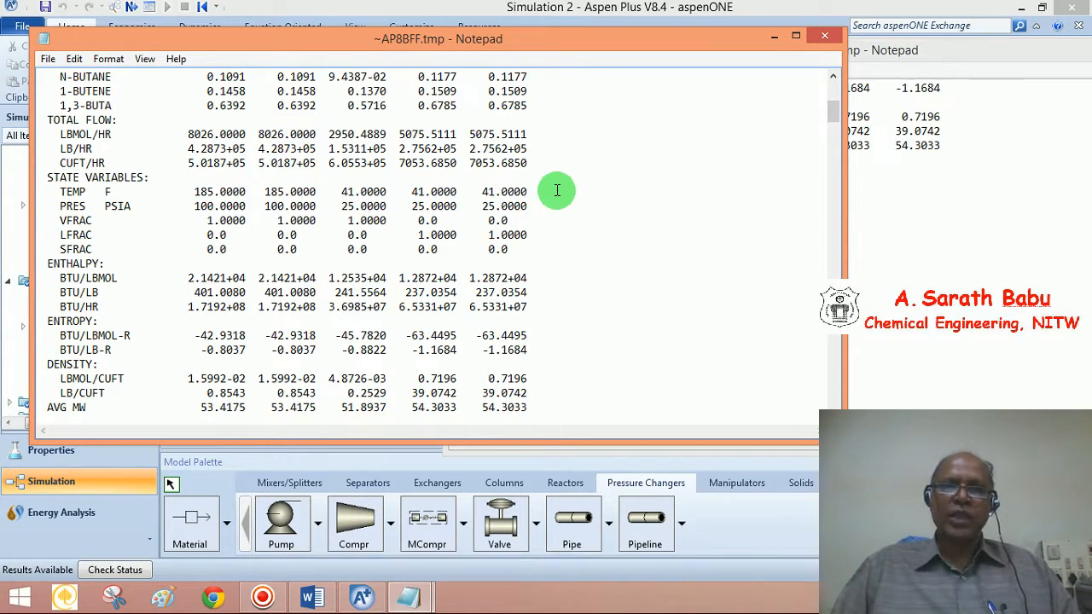
pyautogui.scroll(3, 556, 191)
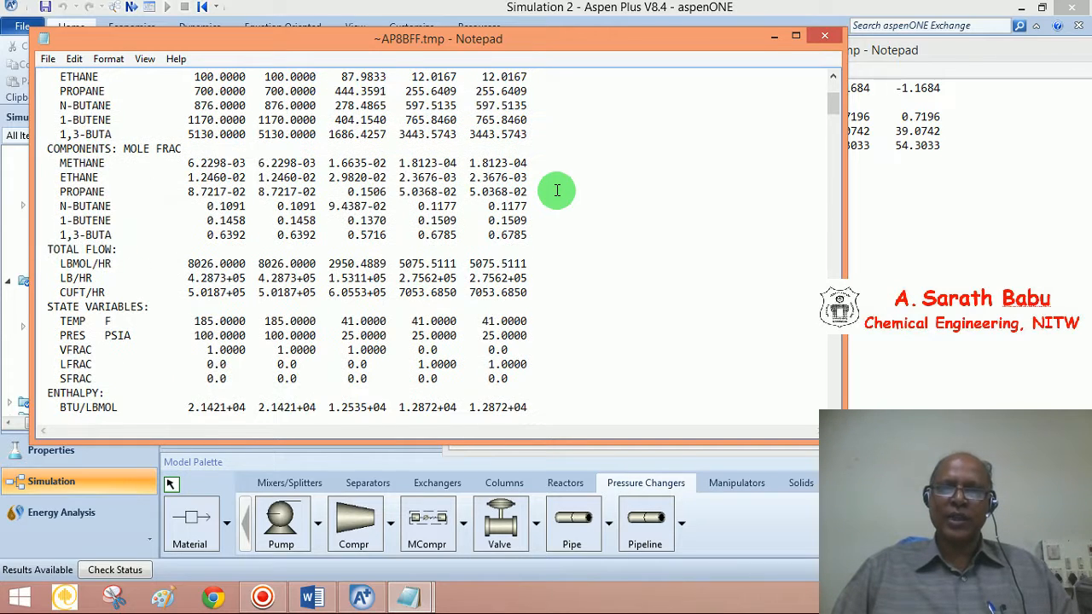
# Close the ~AP8BFF.tmp and ~AP5A4D.tmp Notepad stream reports, returning to the Control Panel
pyautogui.click(826, 36)
pyautogui.moveTo(778, 47); pyautogui.dragTo(443, 64)
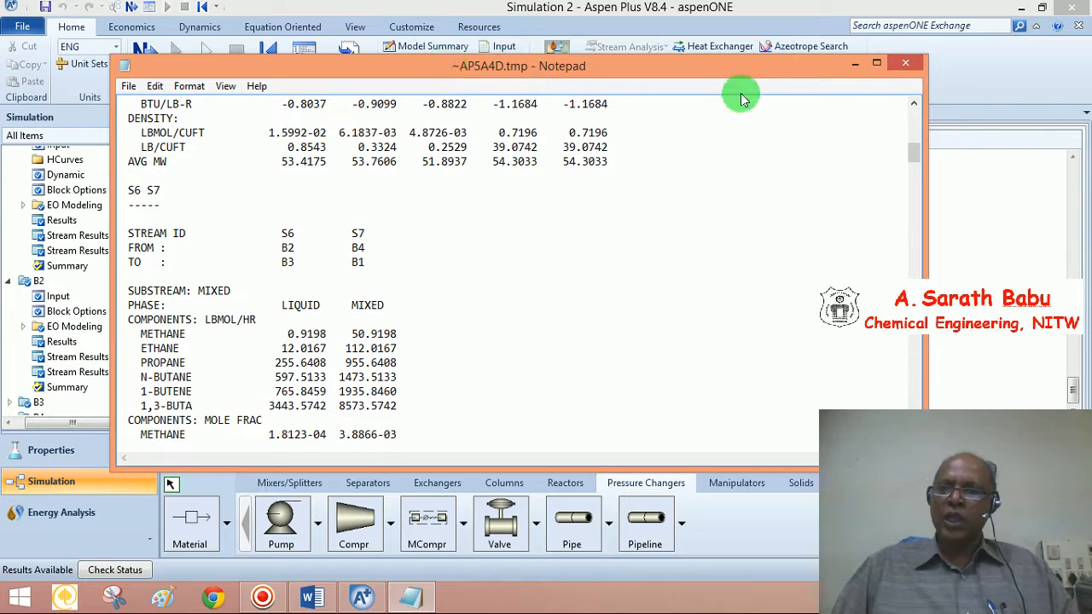
pyautogui.click(906, 66)
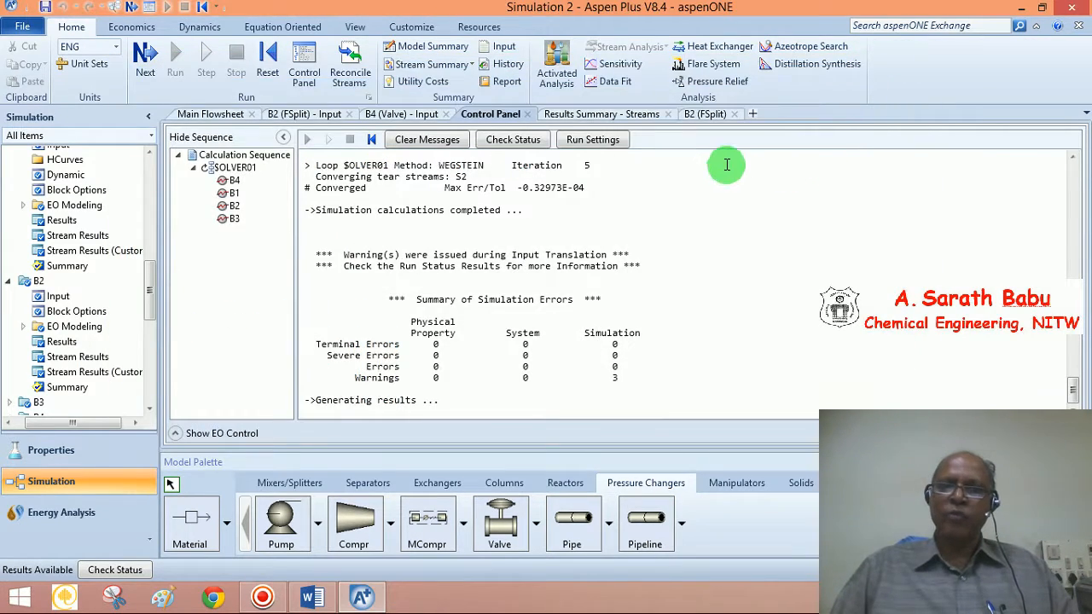